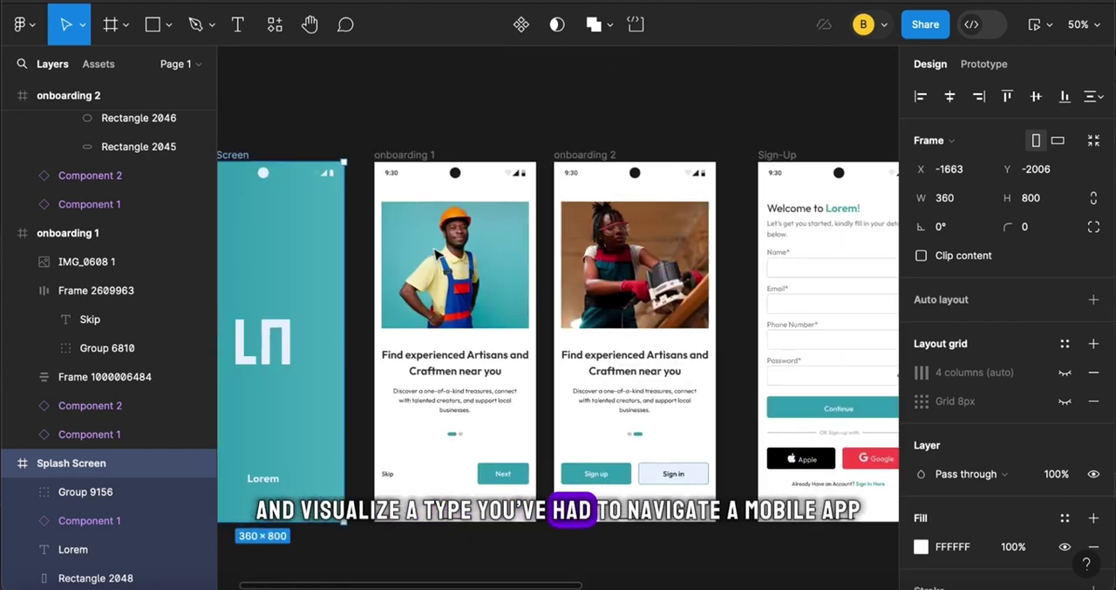
Examine the app flow from the splash and onboarding screens through sign-up, OTP and welcome to the homepage
scroll(433, 248, "down", 1)
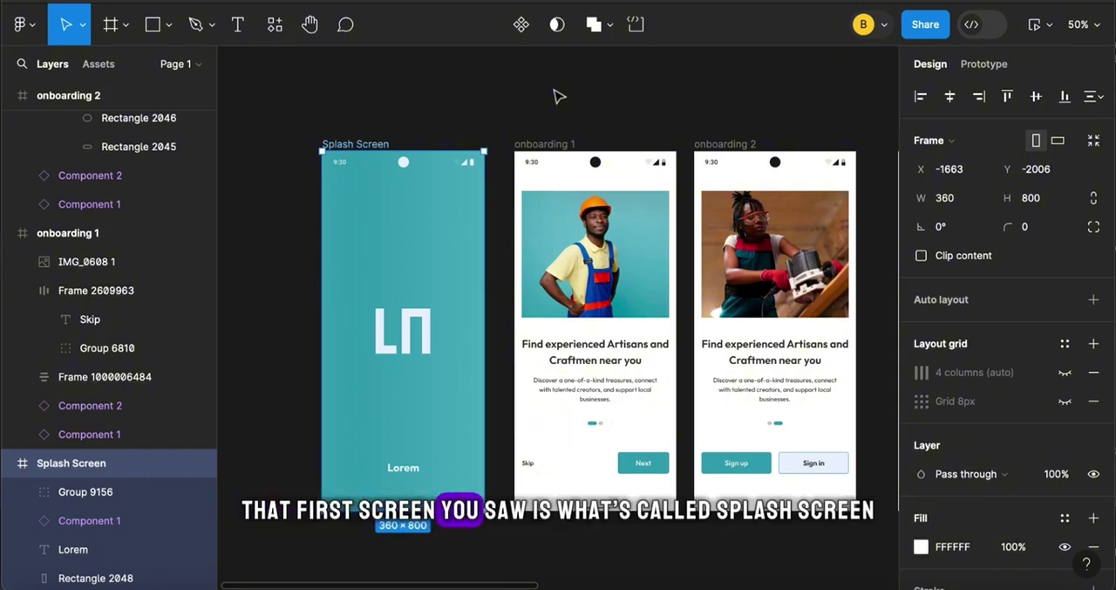
left_click(551, 143)
scroll(593, 166, "right", 3)
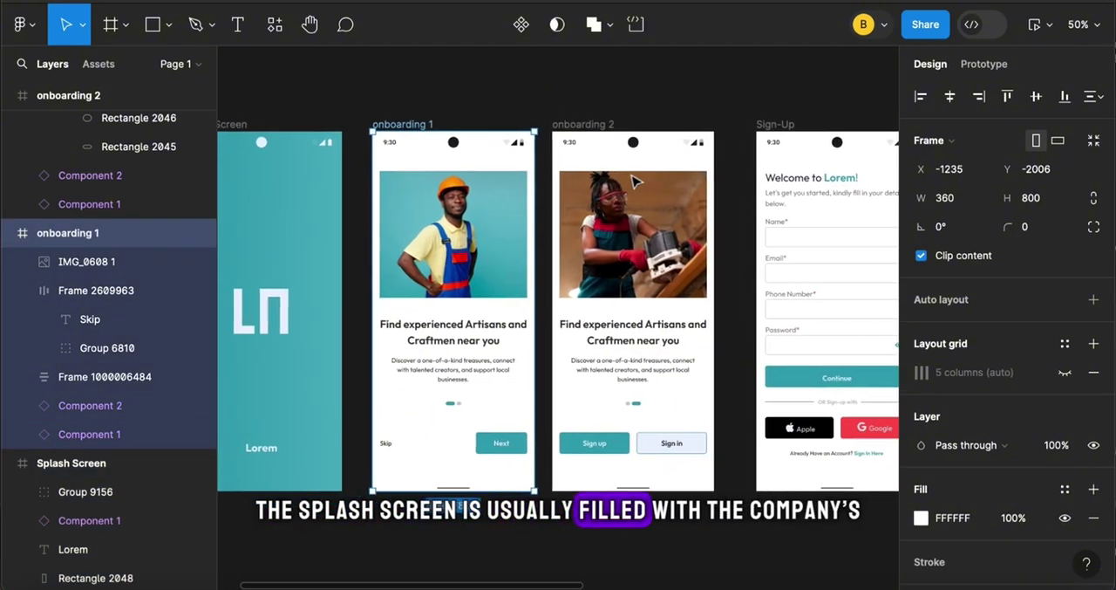
scroll(635, 179, "right", 5)
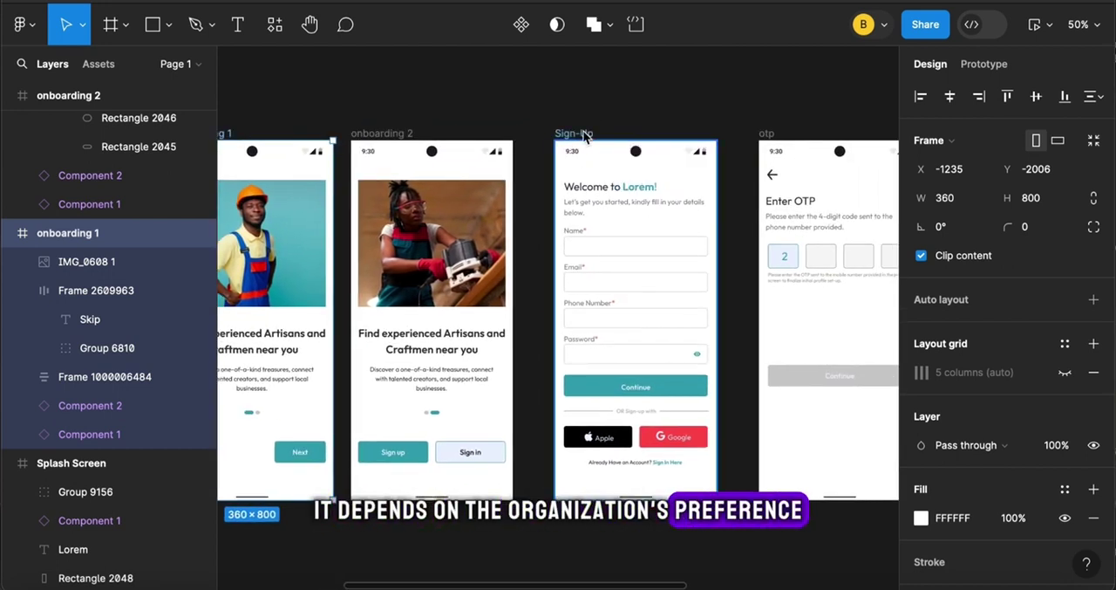
left_click(584, 137)
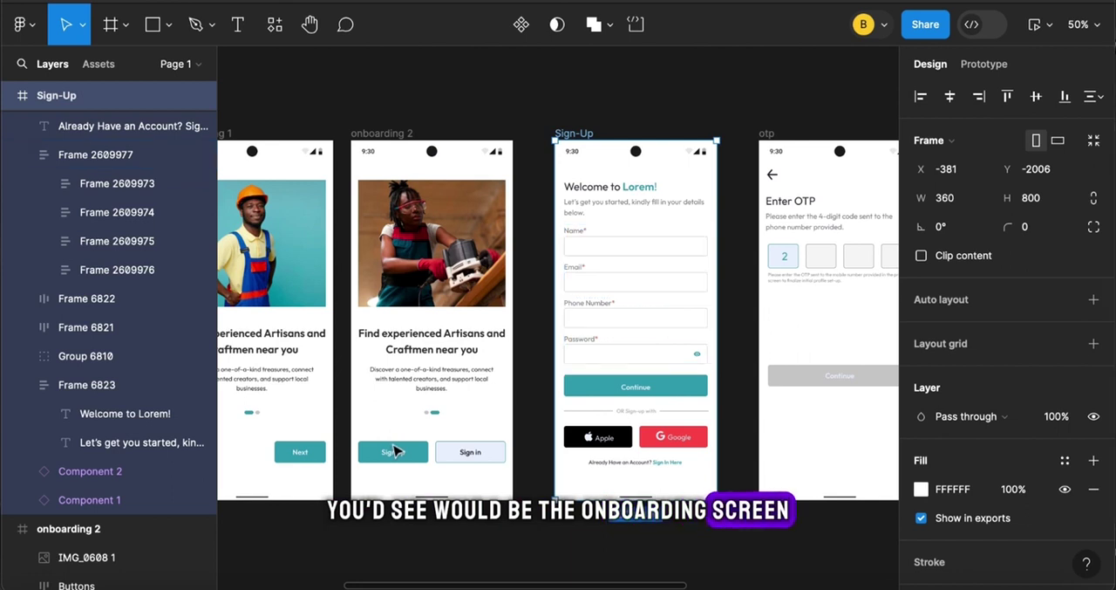
left_click(408, 446)
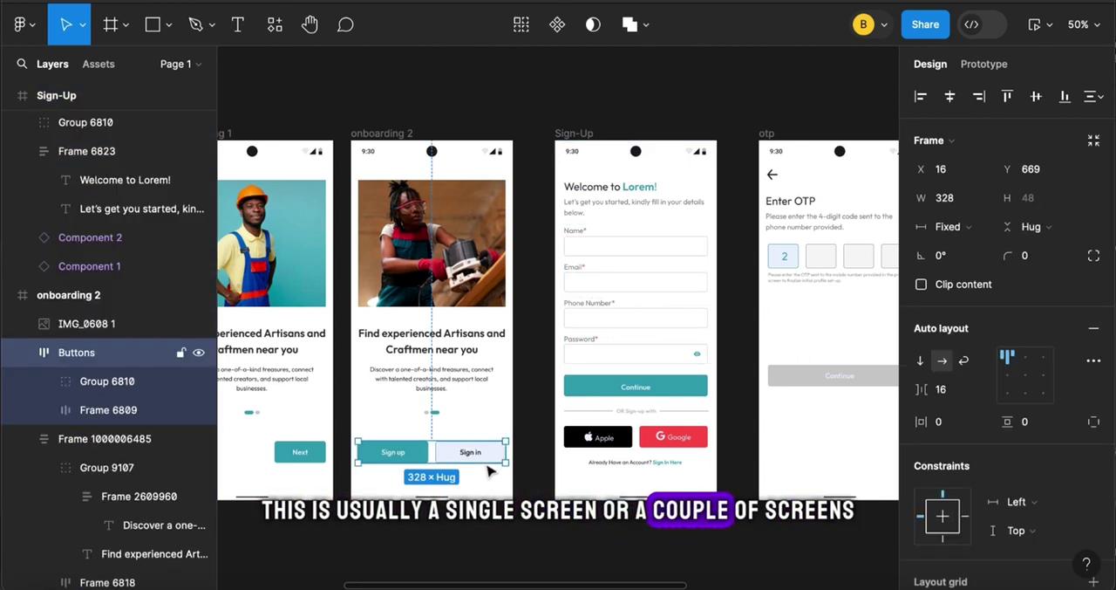
left_click(445, 369)
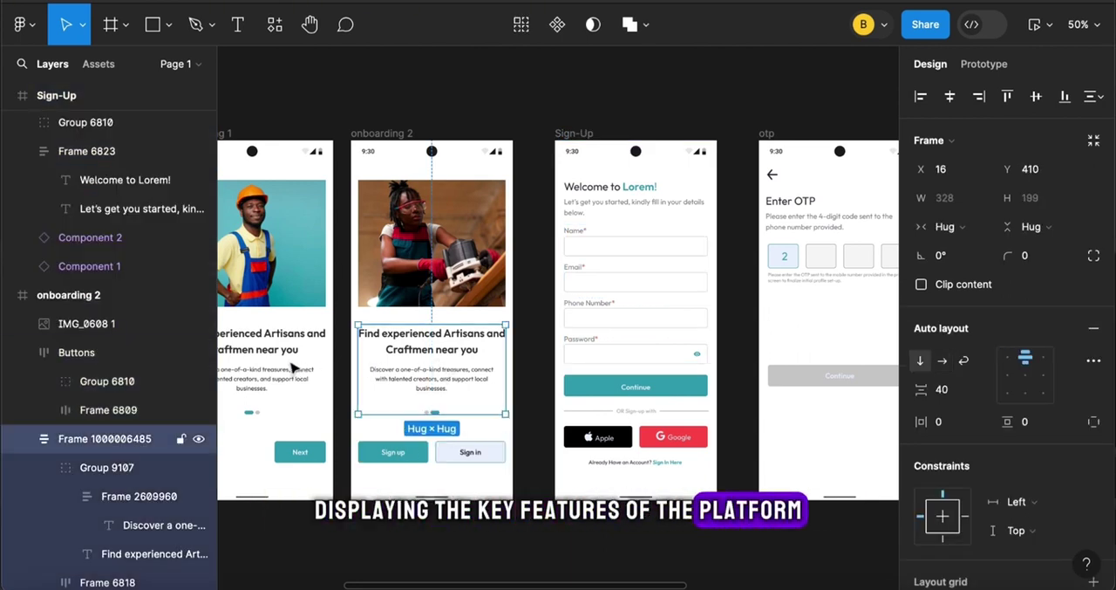
left_click(319, 369)
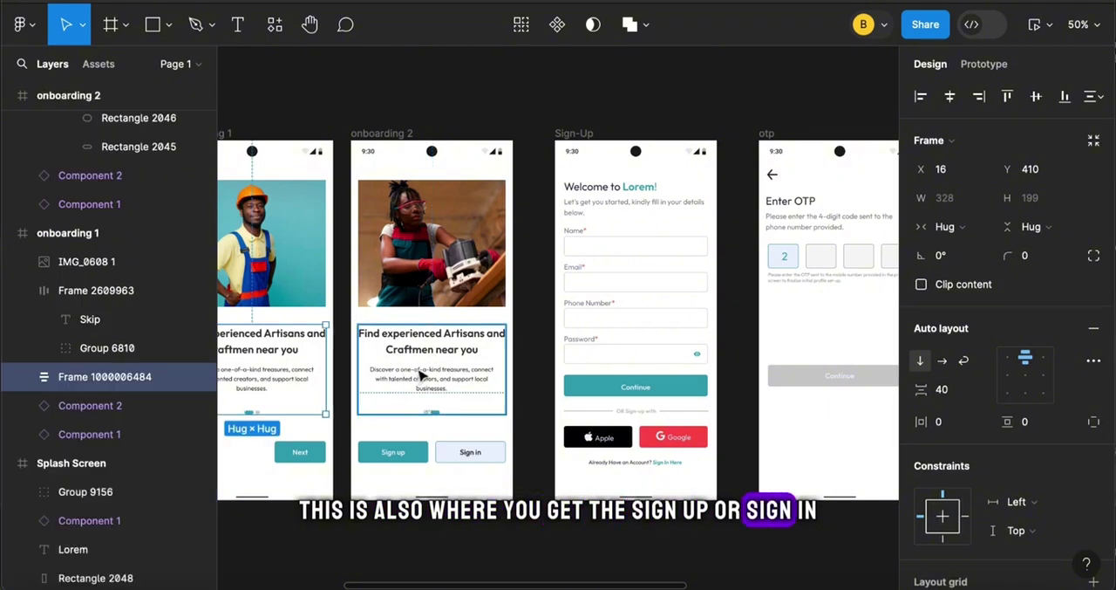
left_click(395, 461)
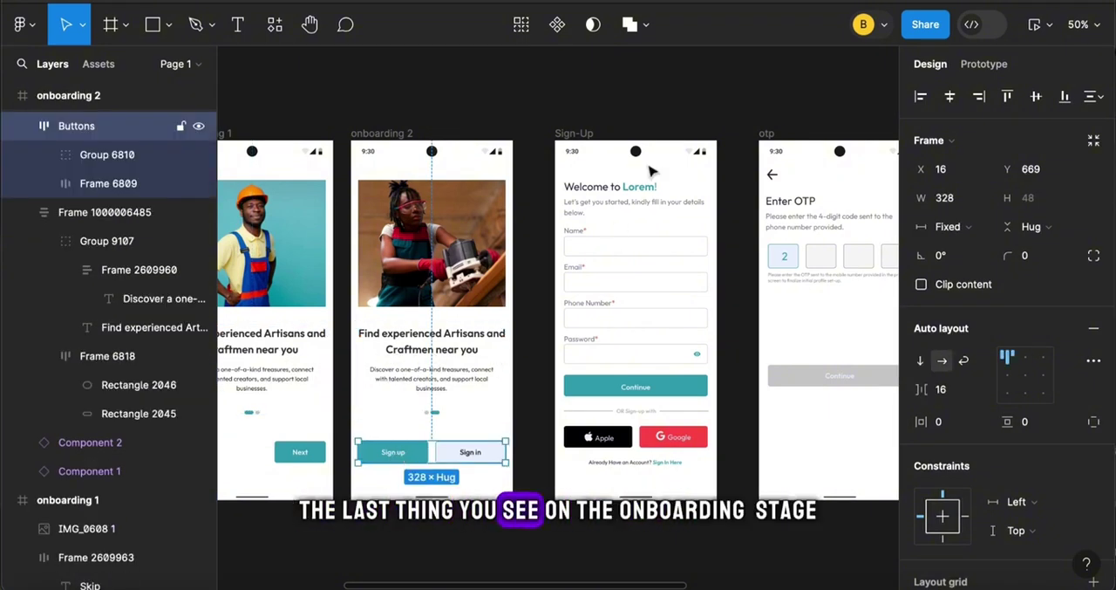
left_click(586, 135)
scroll(681, 305, "right", 6)
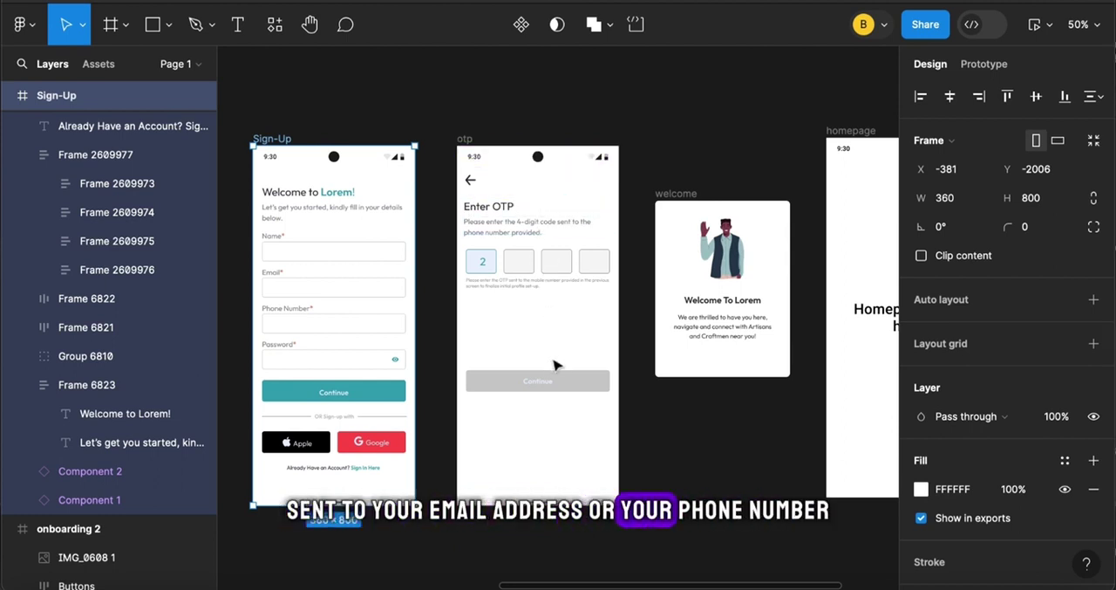
scroll(555, 364, "right", 5)
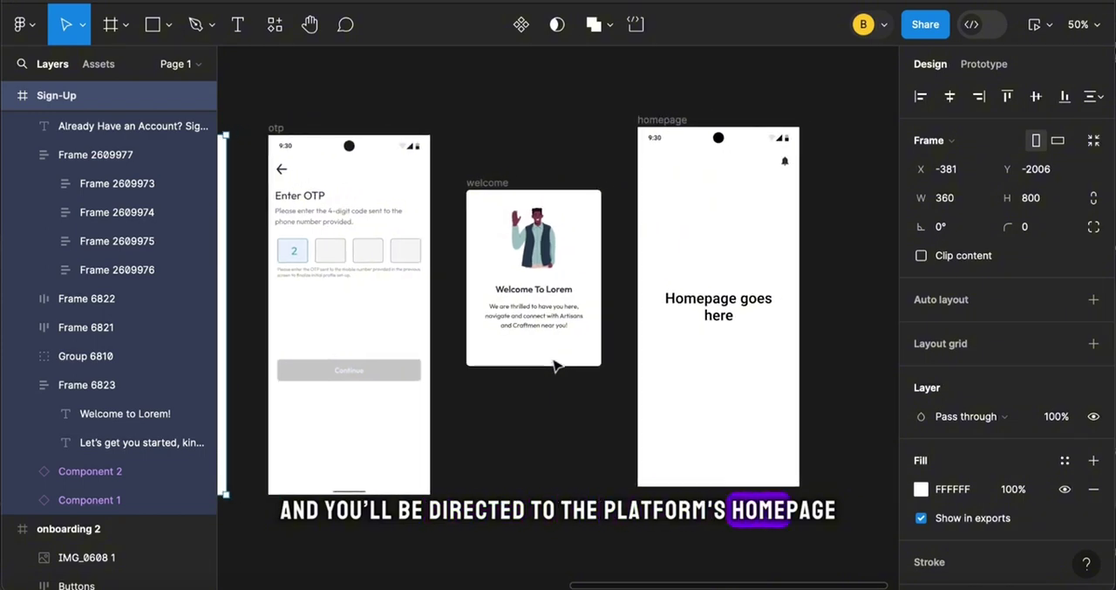
Wrap the OTP code boxes and helper text in auto layout, and wrap that frame with the Continue button in another auto layout
scroll(553, 365, "left", 3)
left_click(495, 249)
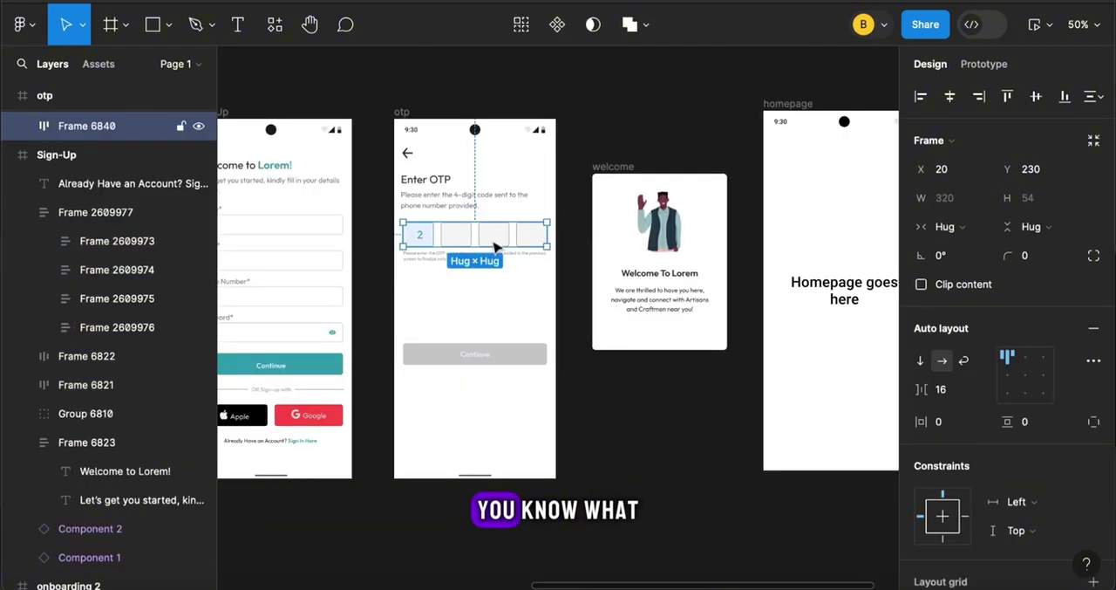
left_click(437, 259, "shift")
key("shift+a")
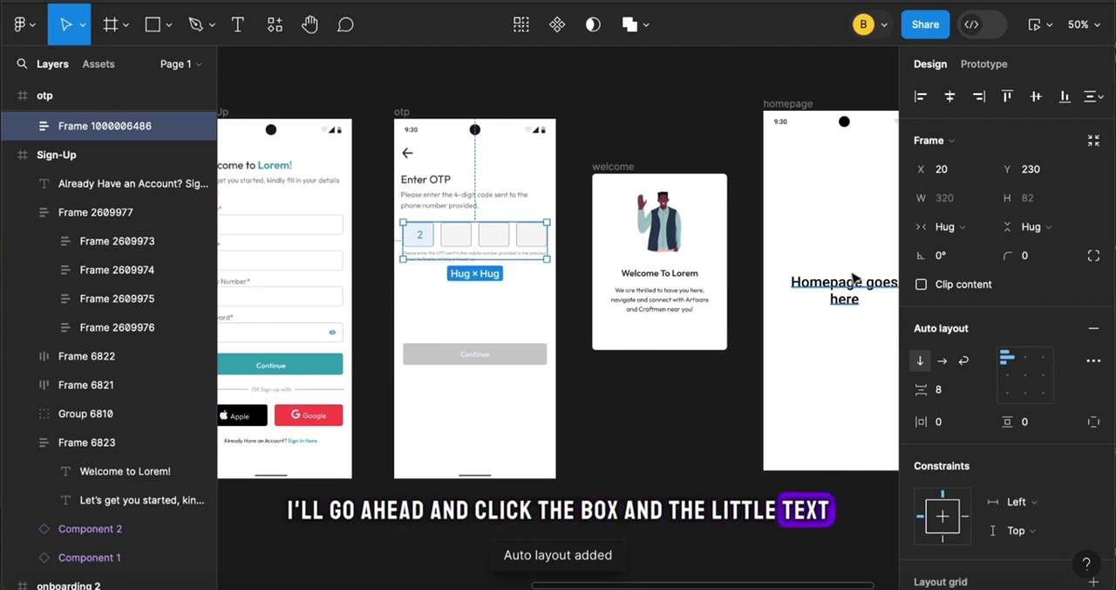
left_click(485, 370, "shift")
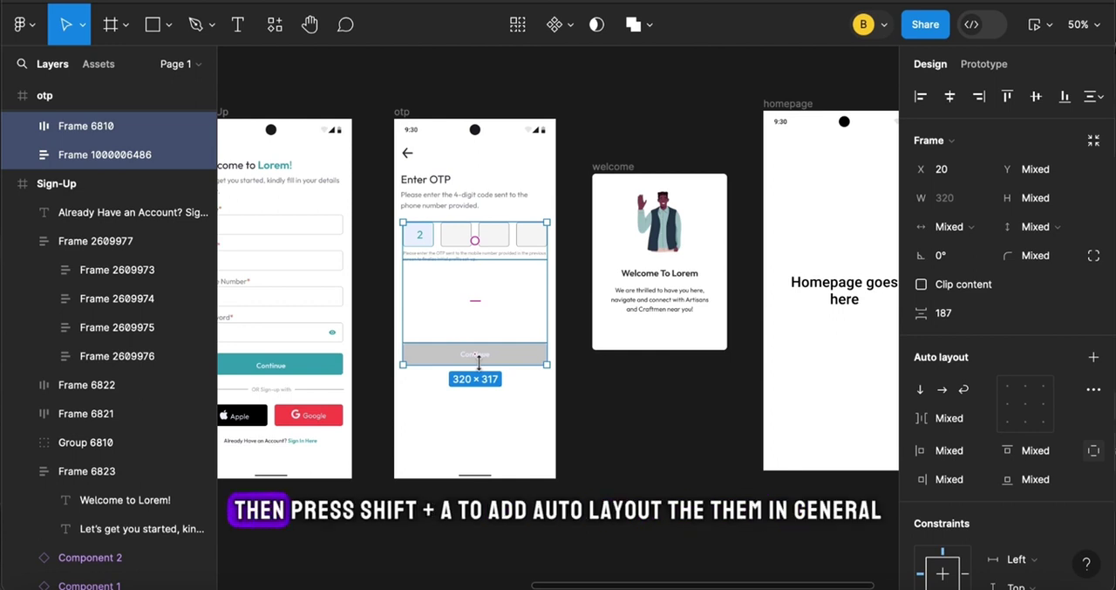
key("shift+a")
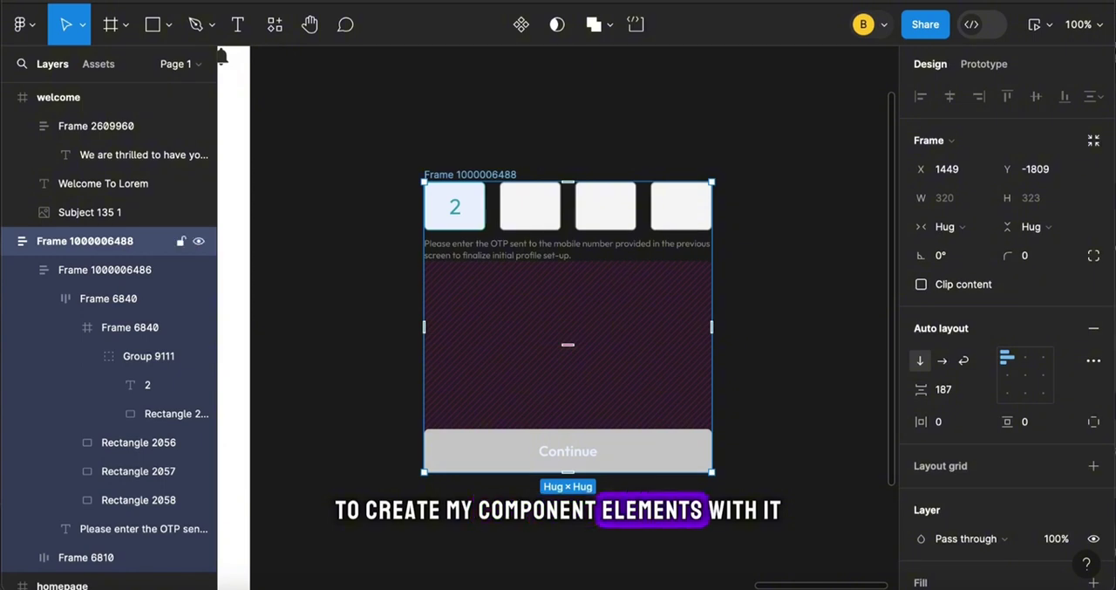
Place two copies of the OTP auto-layout frame beside the homepage and replace the second copy's filled box with an empty one
key("ctrl+d")
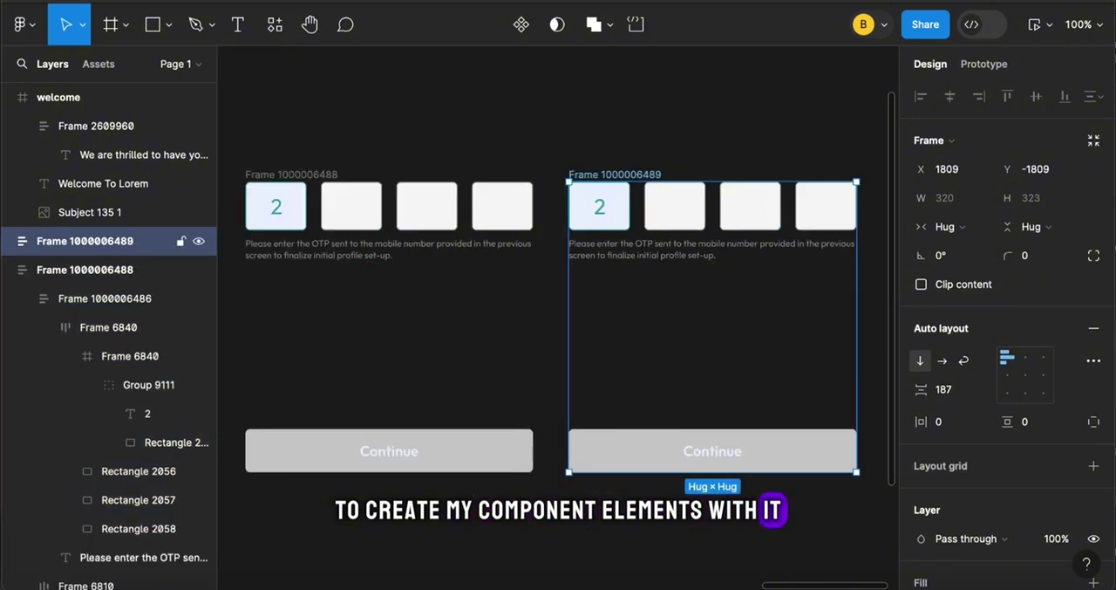
key("ctrl+minus")
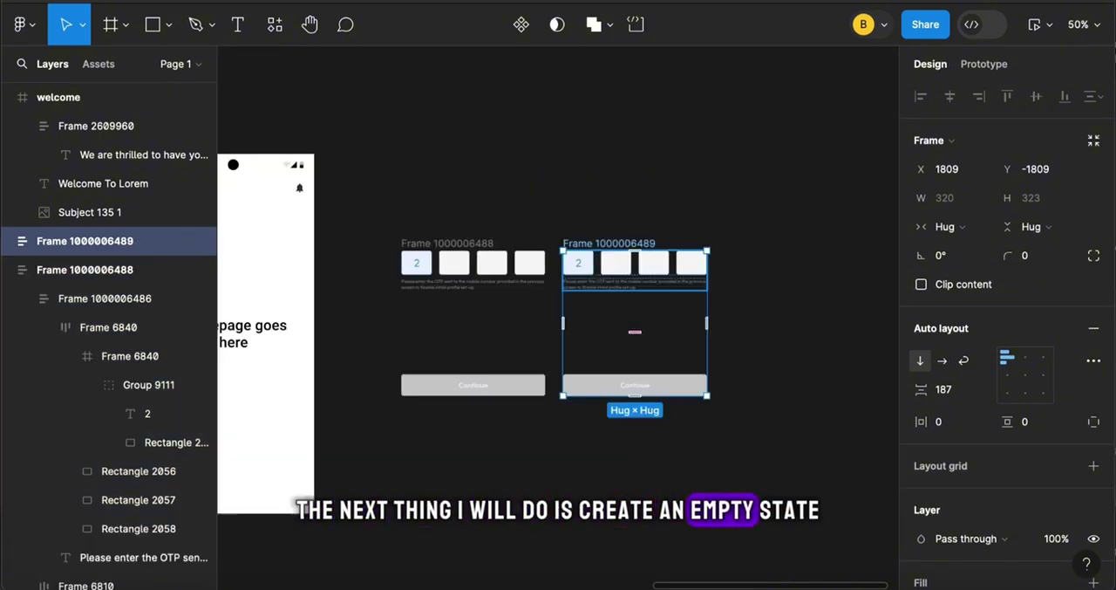
double_click(585, 268)
double_click(585, 268)
key("Delete")
double_click(660, 267)
double_click(660, 268)
key("ctrl+d")
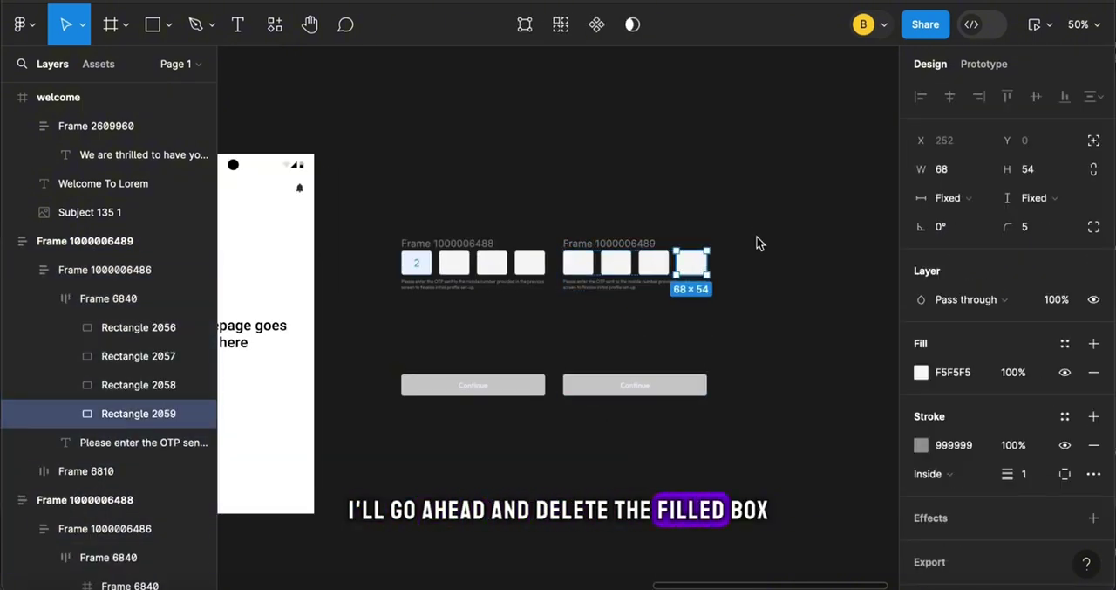
Rename the frame with four empty boxes as 1
left_click(758, 244)
double_click(611, 243)
type("1")
left_click(751, 237)
left_click(568, 244)
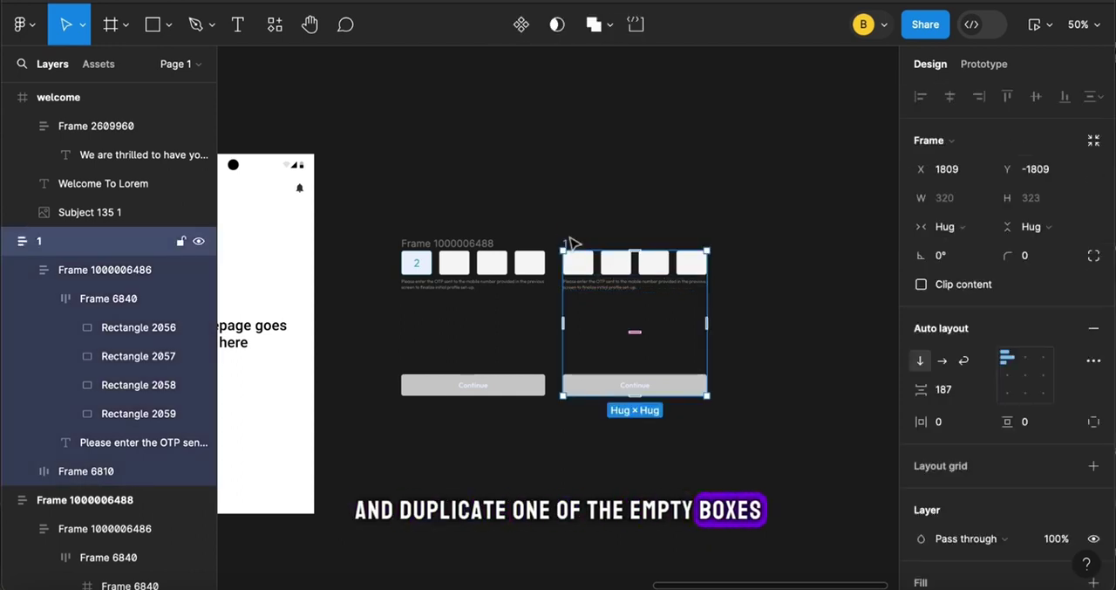
Arrange the frame with only its first box filled beside frame 1 and rename it as 2
left_click_drag(463, 269, 625, 453)
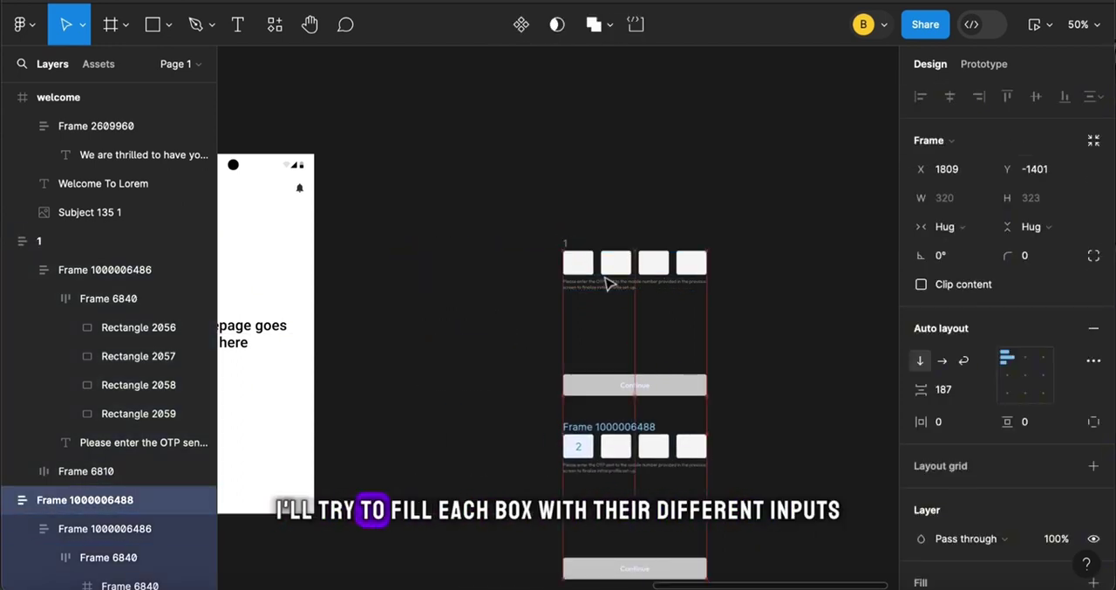
left_click_drag(605, 271, 454, 252)
left_click(630, 448)
left_click_drag(630, 448, 656, 246)
scroll(651, 251, "right", 1)
double_click(610, 224)
type("2")
left_click(650, 219)
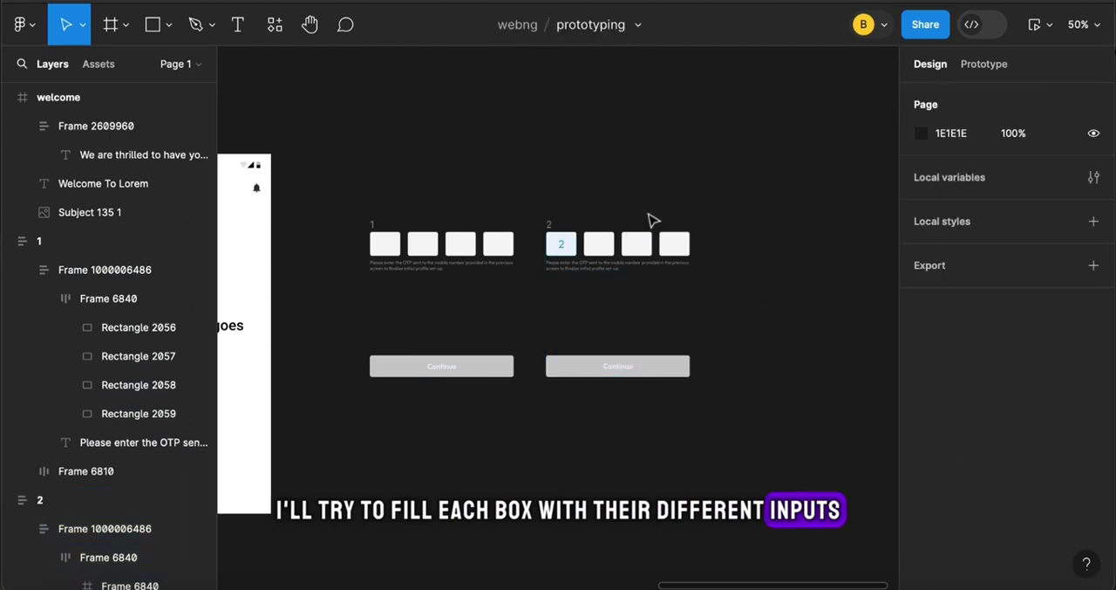
Create frame 3 from a copy of frame 2 with the first two boxes filled
left_click_drag(563, 251, 725, 251)
double_click(724, 246)
key("ctrl+d")
scroll(724, 246, "right", 1)
Create frame 4 from a copy of frame 3 with three filled boxes, removing the surplus empty box
left_click(611, 204)
key("ctrl+d")
double_click(768, 225)
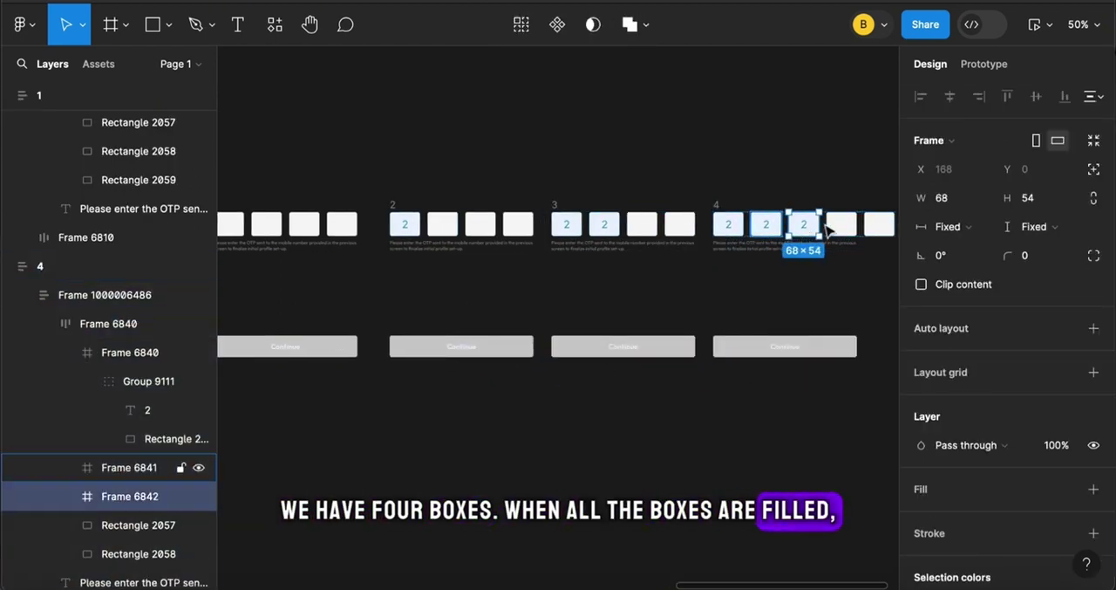
key("Delete")
Create frame 5 from a copy of frame 4 with all four boxes filled, and set its Continue button fill to 33A2B3
key("ctrl+d")
key("ctrl+d")
left_click(878, 225)
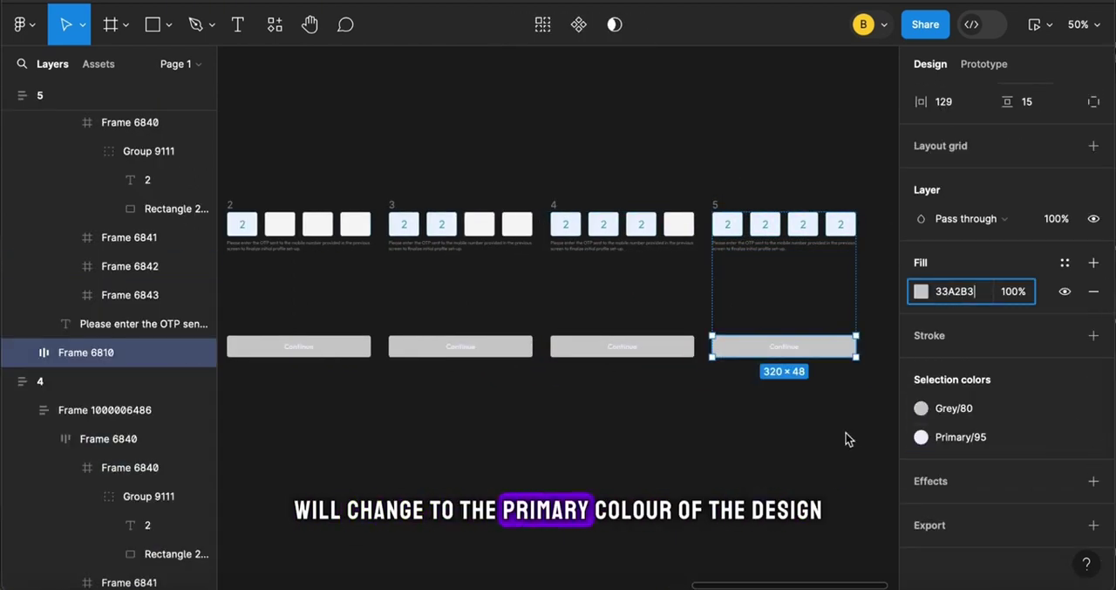
key("Escape")
Combine frames 1 to 5 into a component set
key("shift+1")
left_click_drag(318, 227, 772, 377)
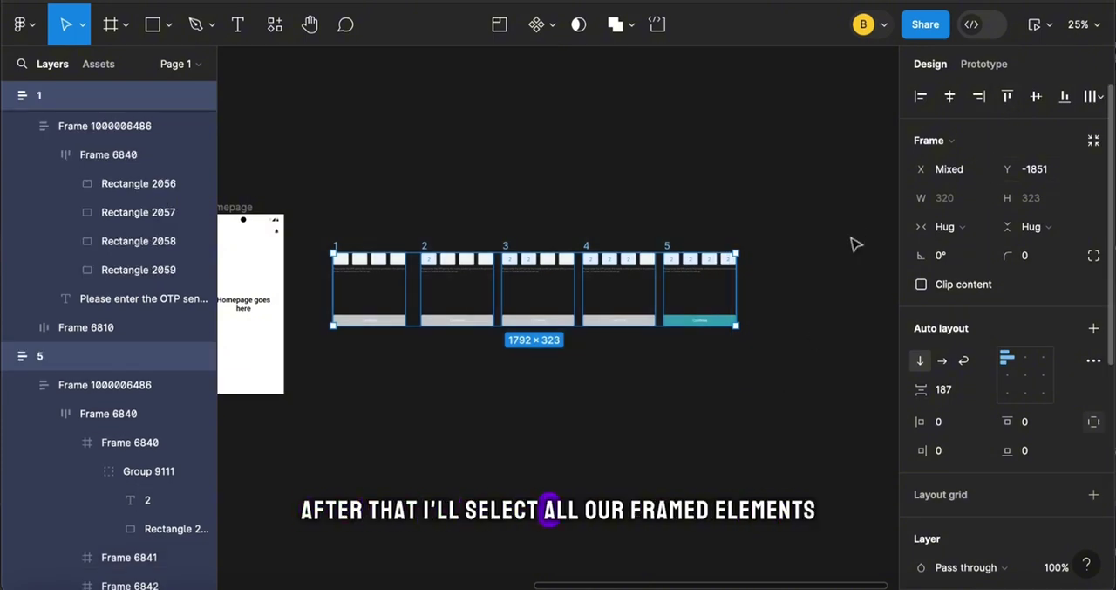
left_click(551, 28)
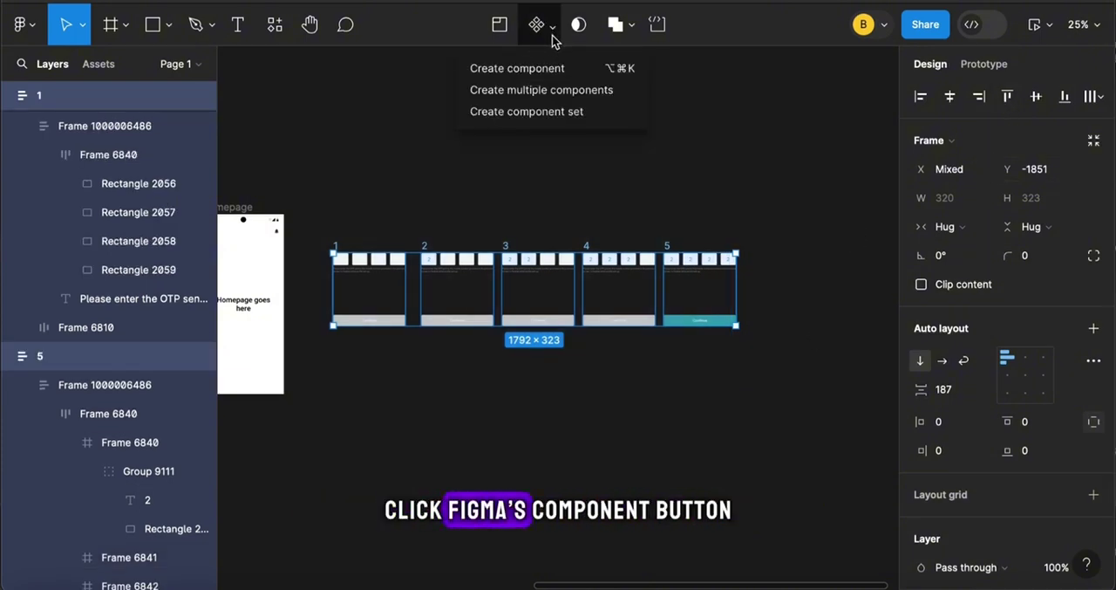
left_click(553, 111)
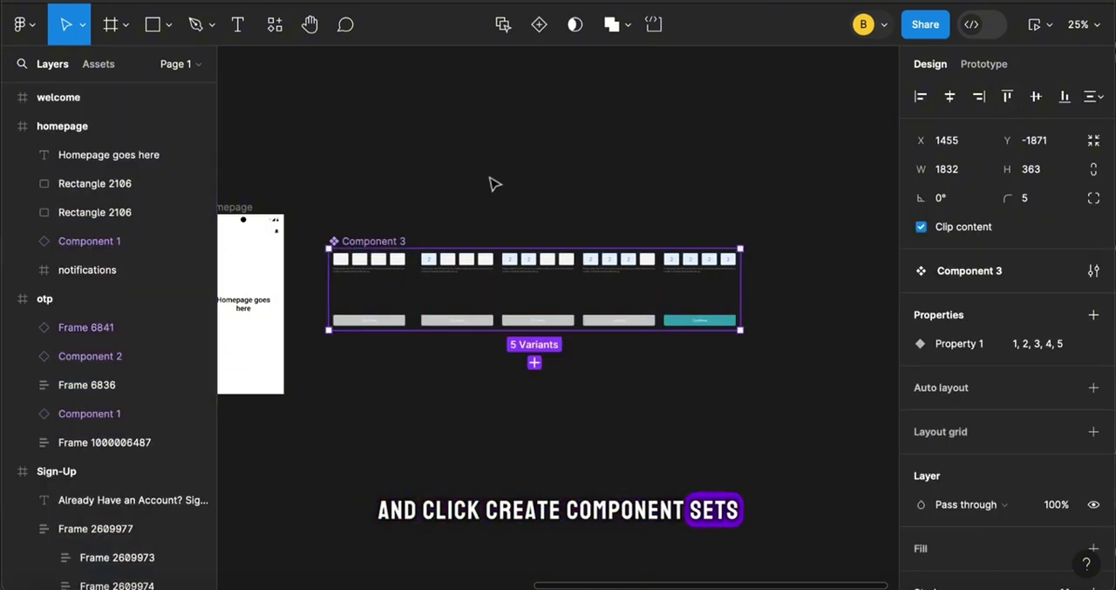
Add a prototype connection from the first empty box in variant 1 to variant 2
key("ctrl+plus")
scroll(493, 209, "down", 2)
scroll(493, 209, "up", 3)
scroll(493, 209, "left", 2)
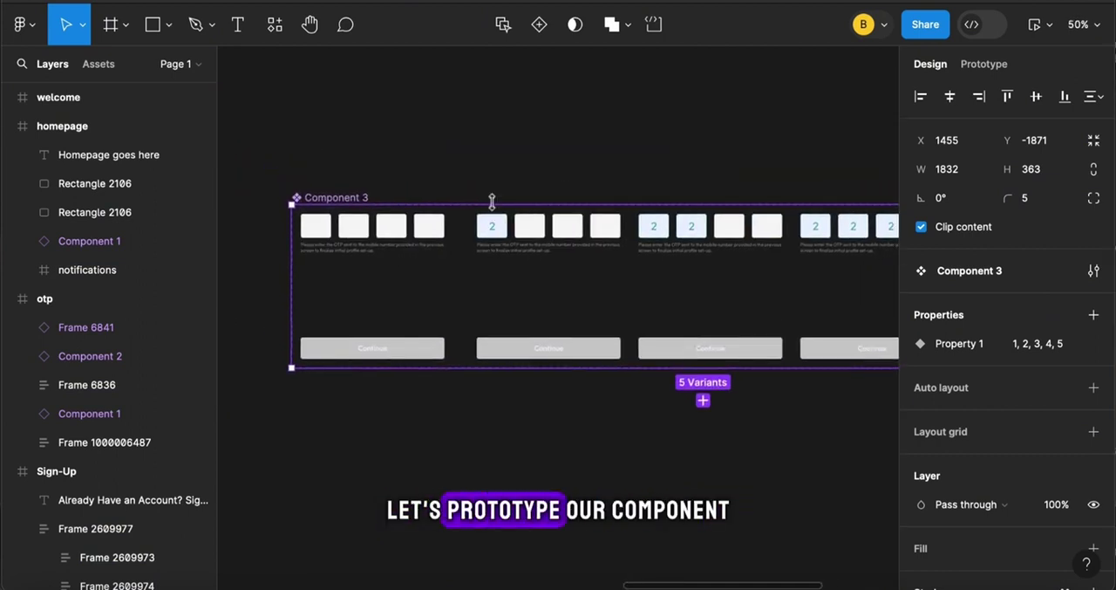
left_click(305, 225)
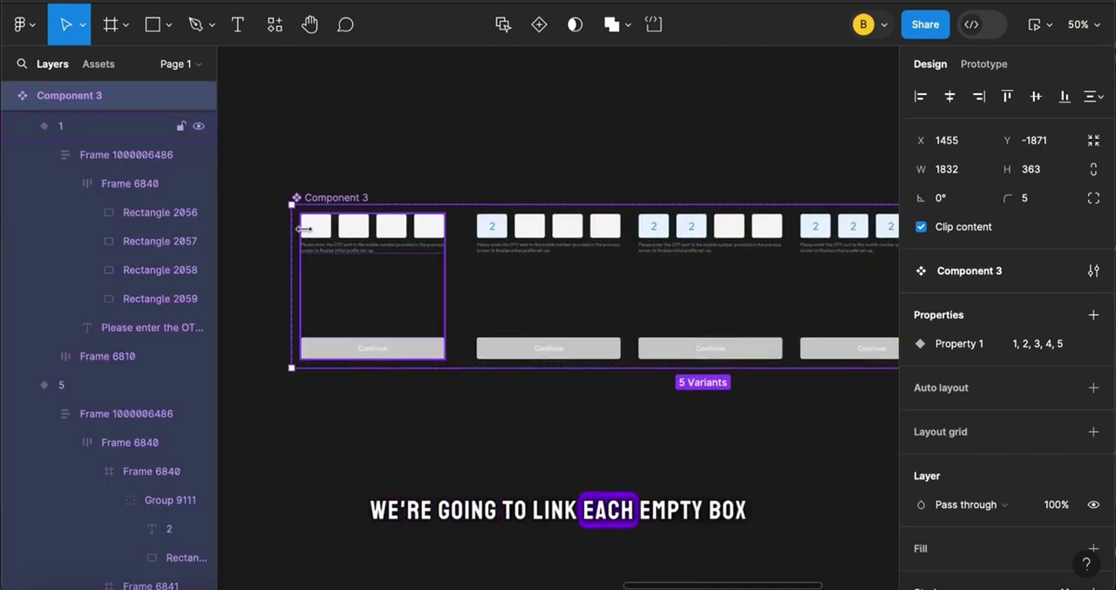
left_click(317, 236)
left_click(318, 236)
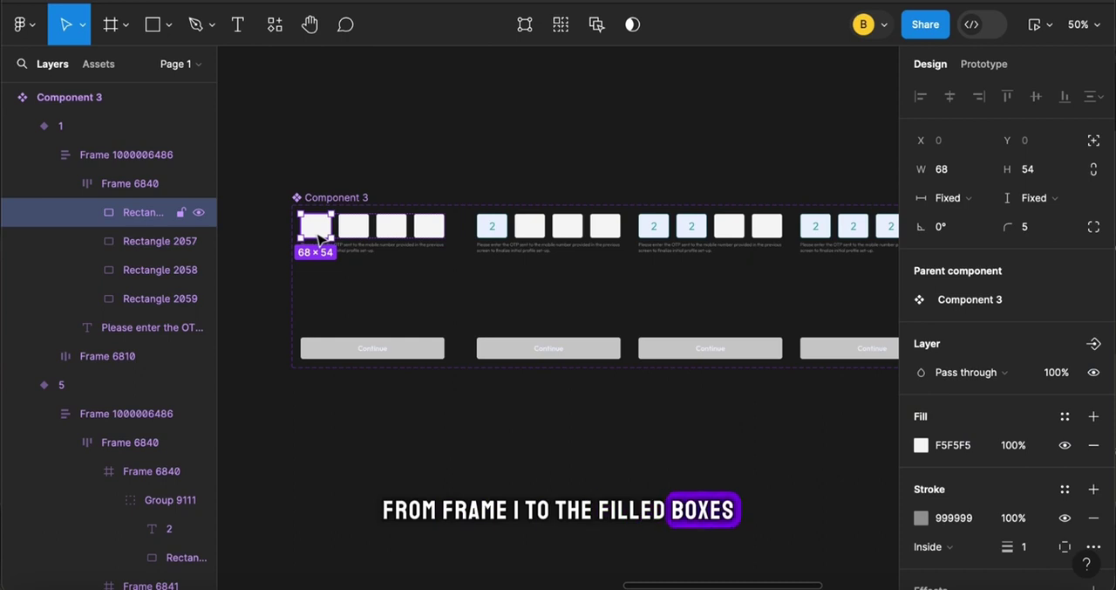
left_click(968, 72)
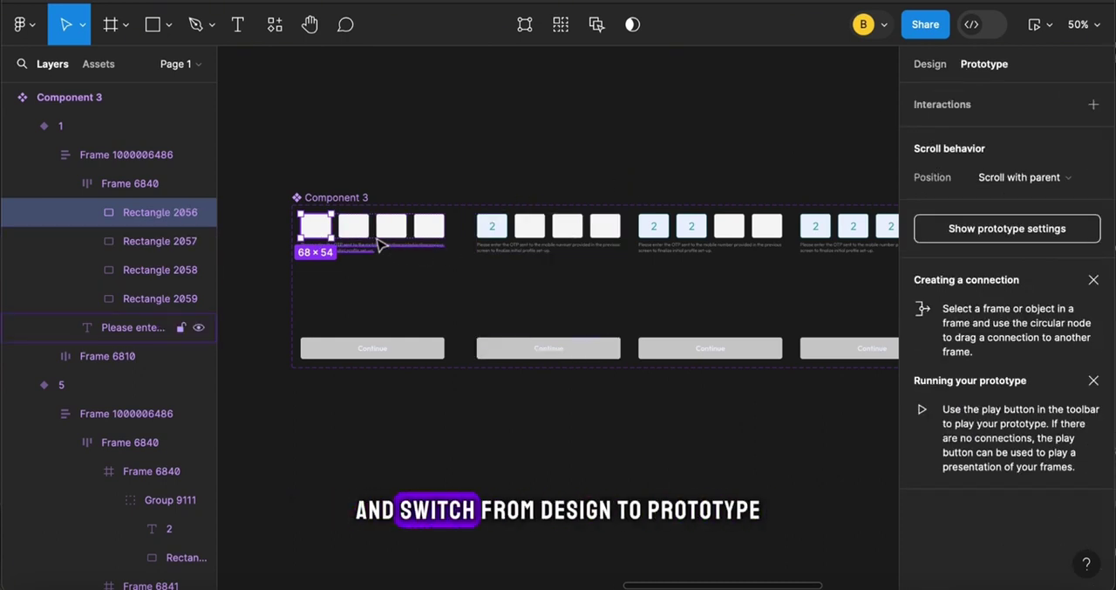
mouse_move(332, 229)
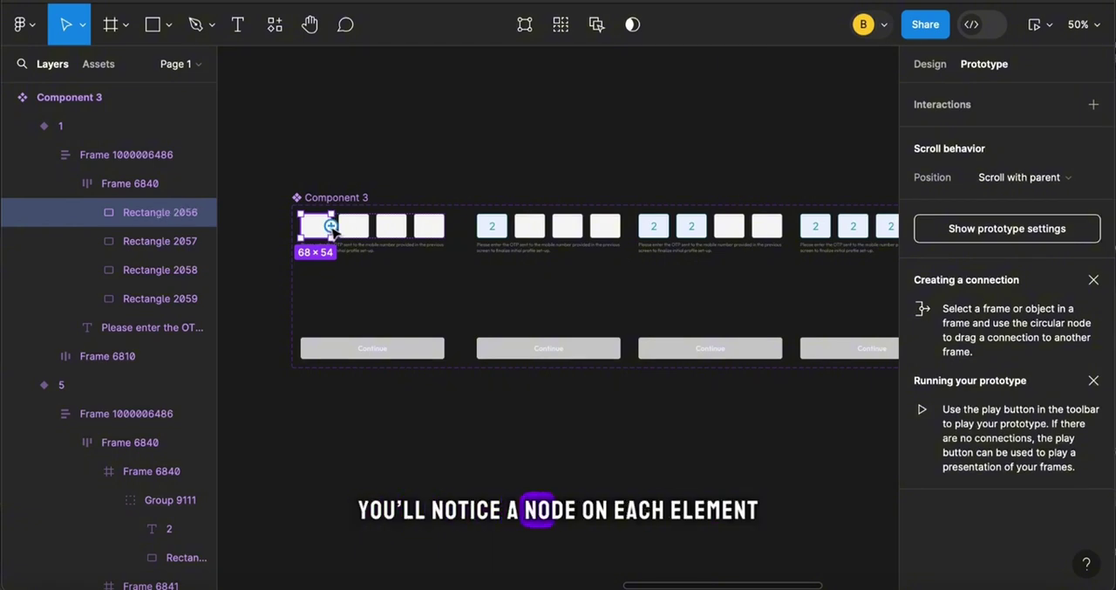
left_click_drag(332, 227, 501, 235)
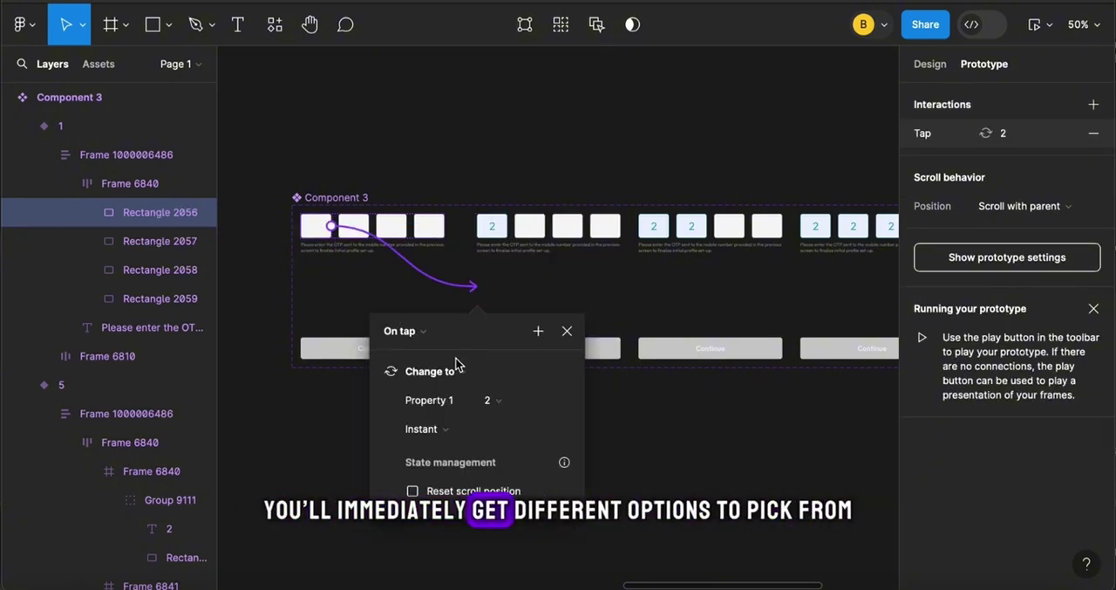
Review the trigger and action options of the variant 1 box connection, keeping On tap and Change to
left_click(425, 332)
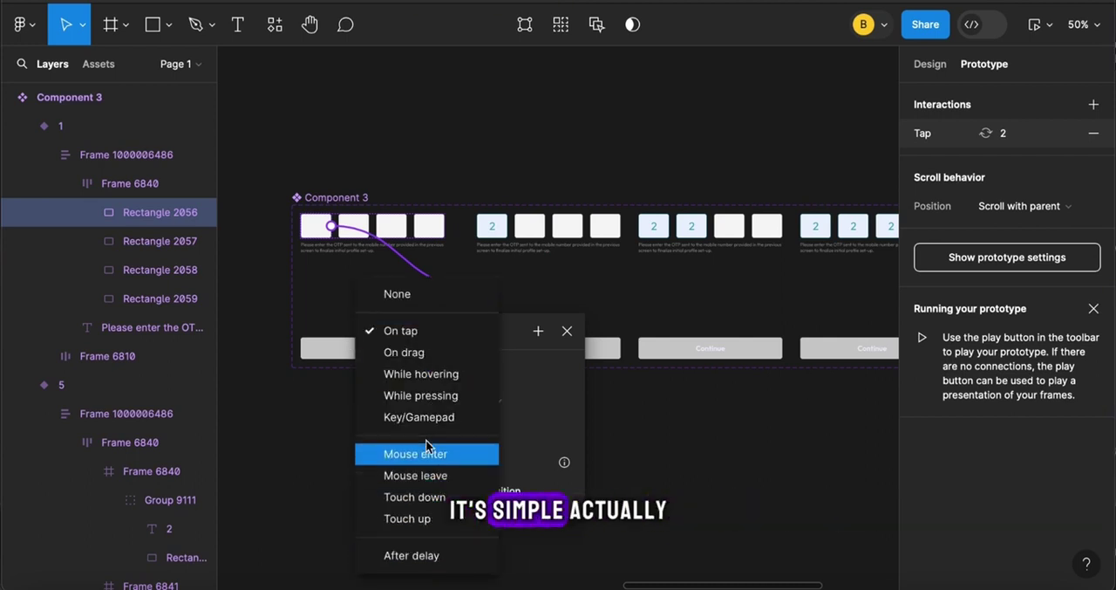
left_click(416, 332)
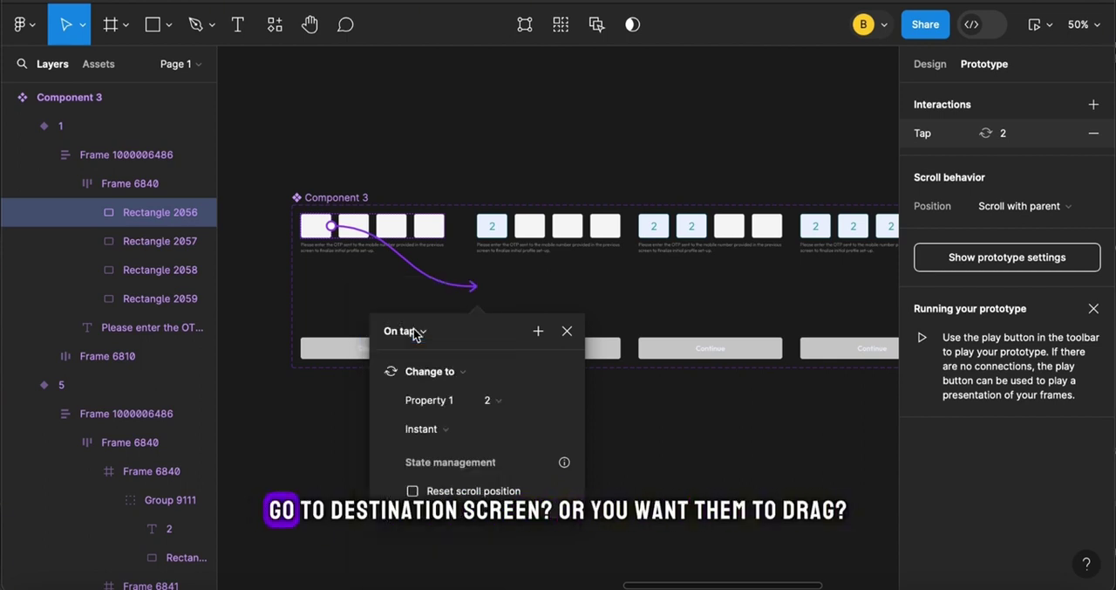
left_click(473, 378)
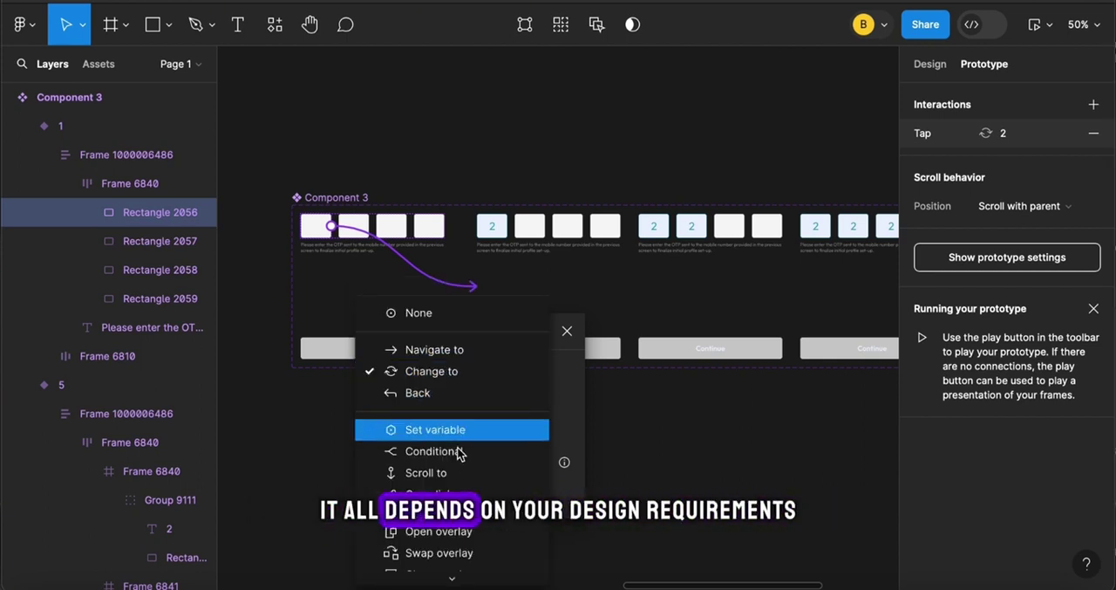
left_click(452, 370)
left_click(467, 363)
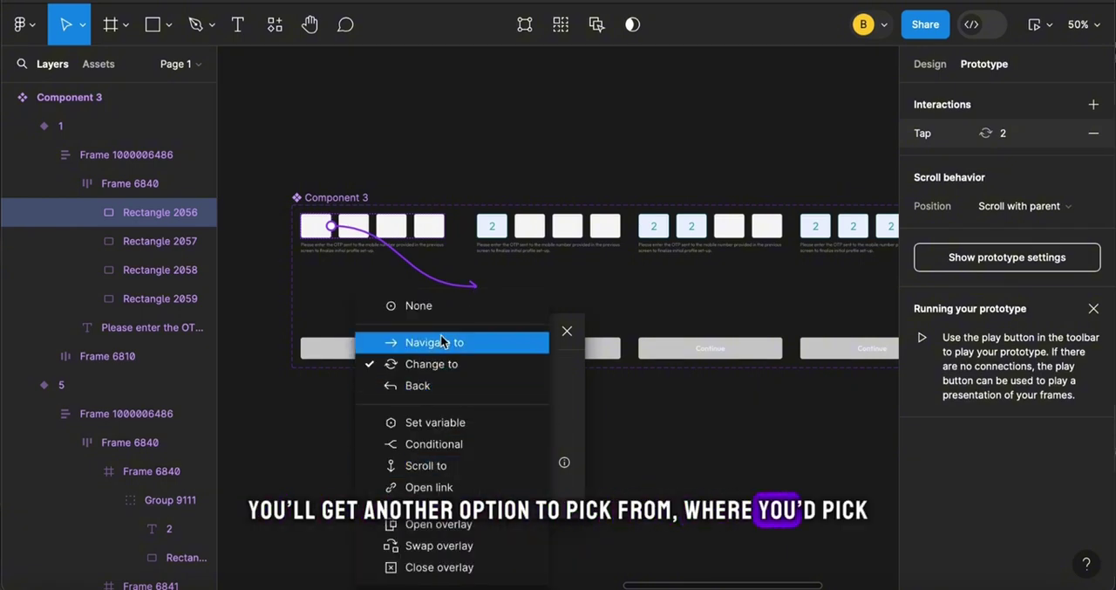
left_click(453, 370)
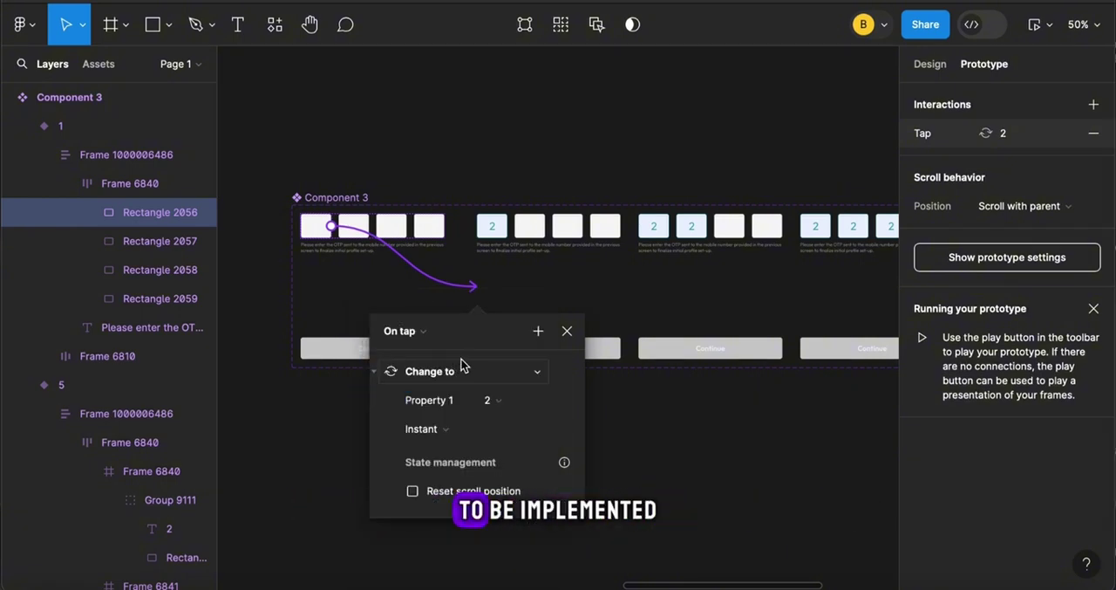
Connect the first empty box in variant 2 to variant 3, and the first empty box in variant 3 to variant 4
left_click(529, 236)
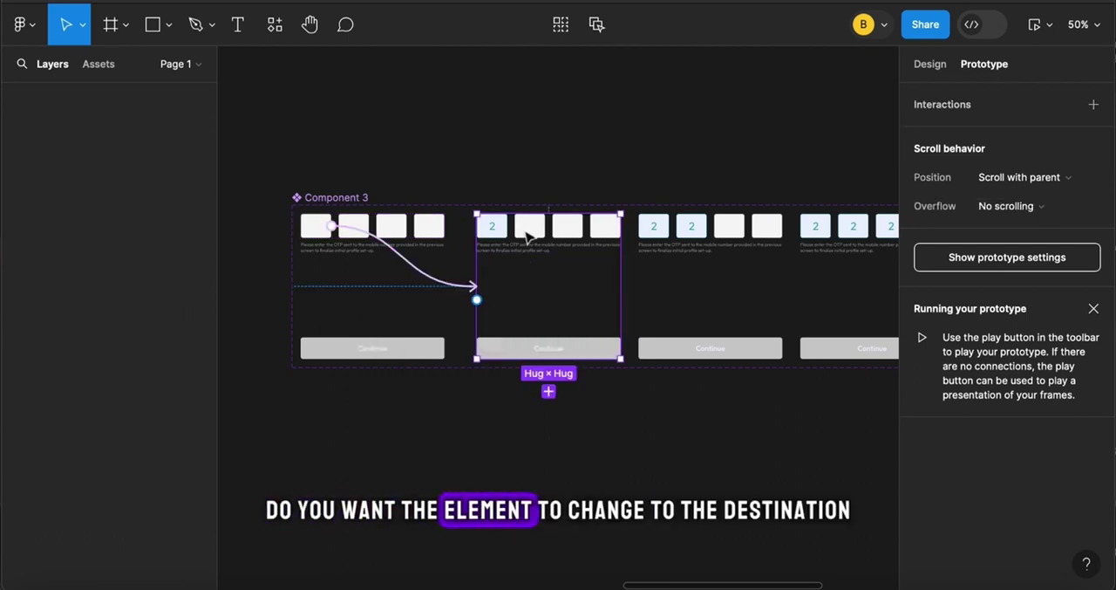
left_click(529, 236)
left_click(528, 236)
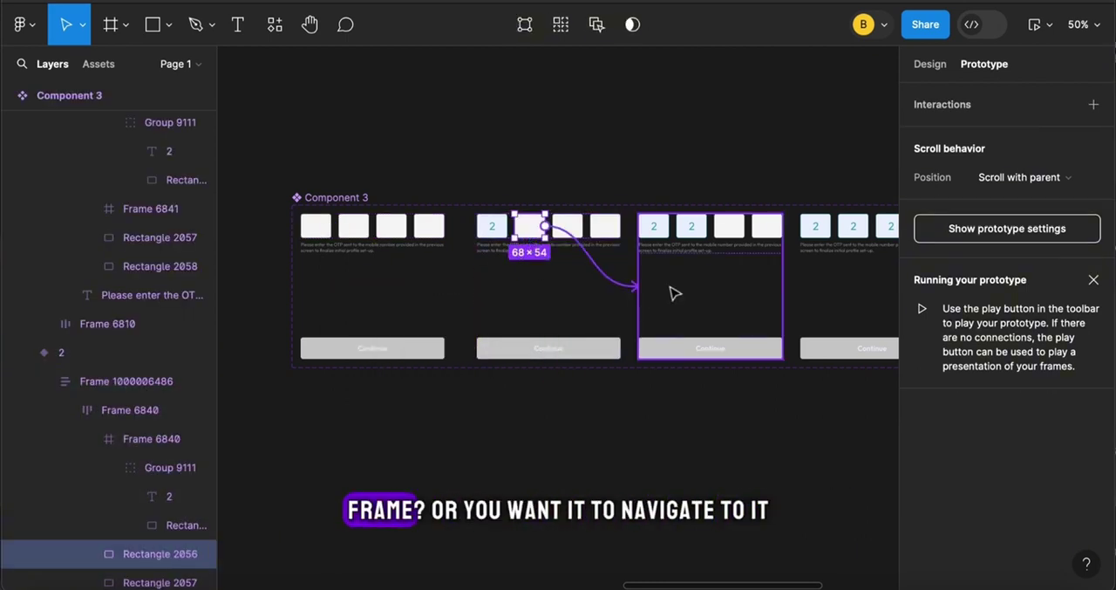
left_click_drag(675, 294, 697, 295)
scroll(673, 294, "right", 3)
left_click(600, 257)
left_click(600, 257)
left_click(600, 257)
Connect the last empty box in variant 4 to variant 5 with an On tap, Change to interaction
scroll(697, 295, "right", 3)
left_click(692, 265)
left_click(692, 265)
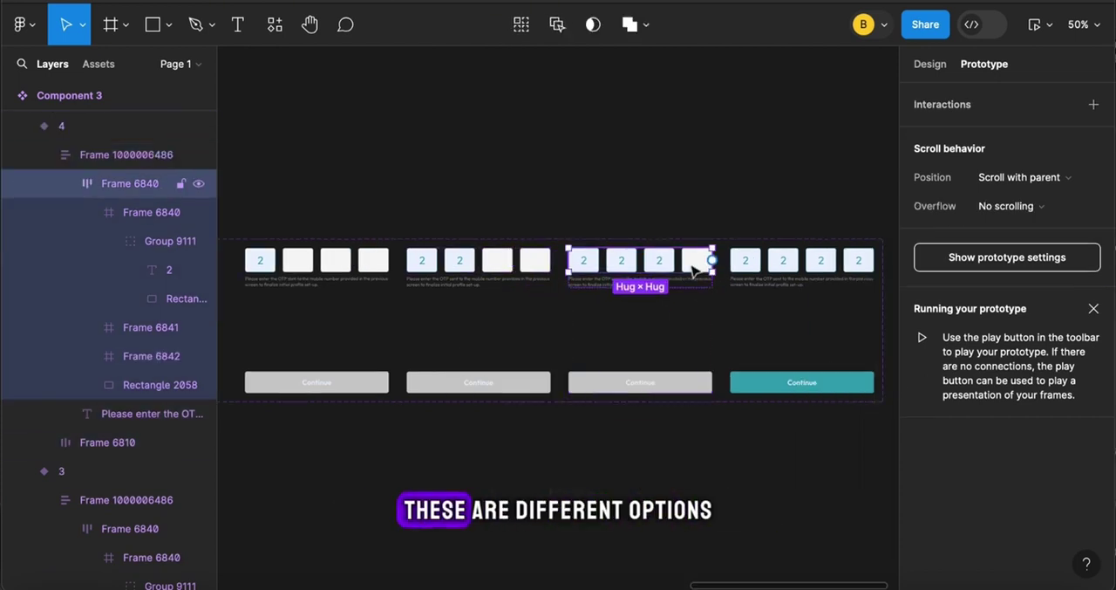
left_click(692, 266)
left_click_drag(712, 260, 822, 356)
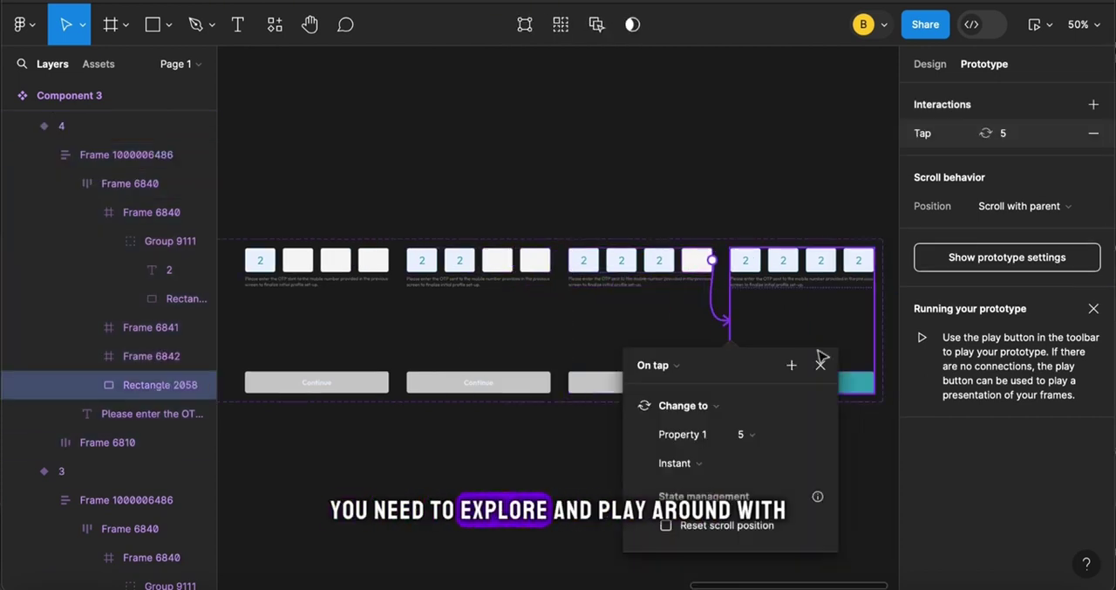
key("Escape")
Add a prototype connection from the Splash Screen frame to the onboarding 1 frame
key("minus")
scroll(558, 314, "left", 5)
scroll(558, 314, "down", 1)
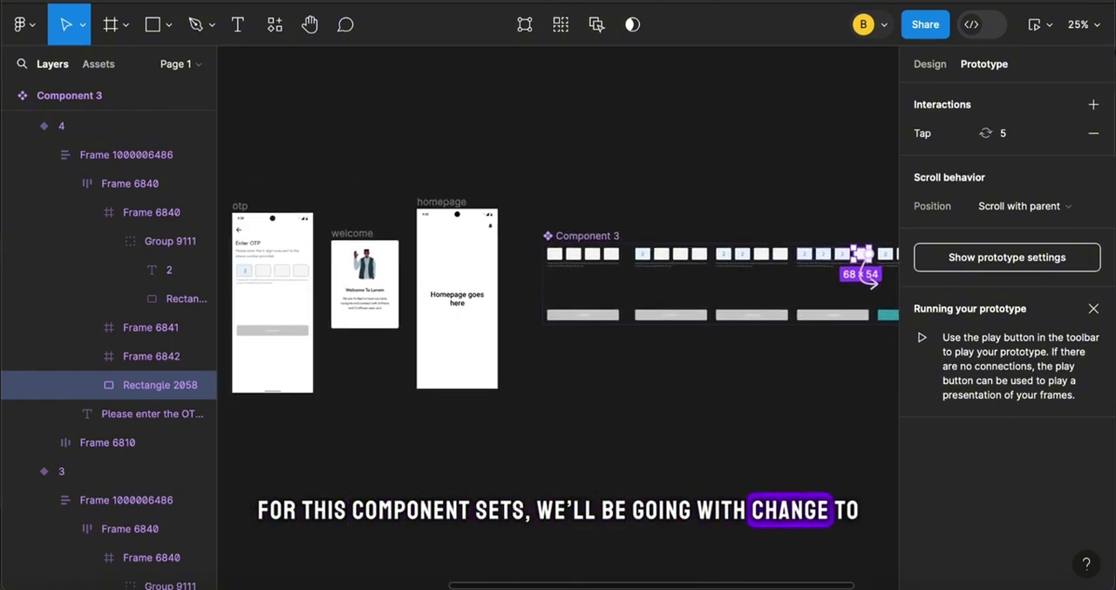
scroll(868, 277, "left", 3)
left_click(598, 390)
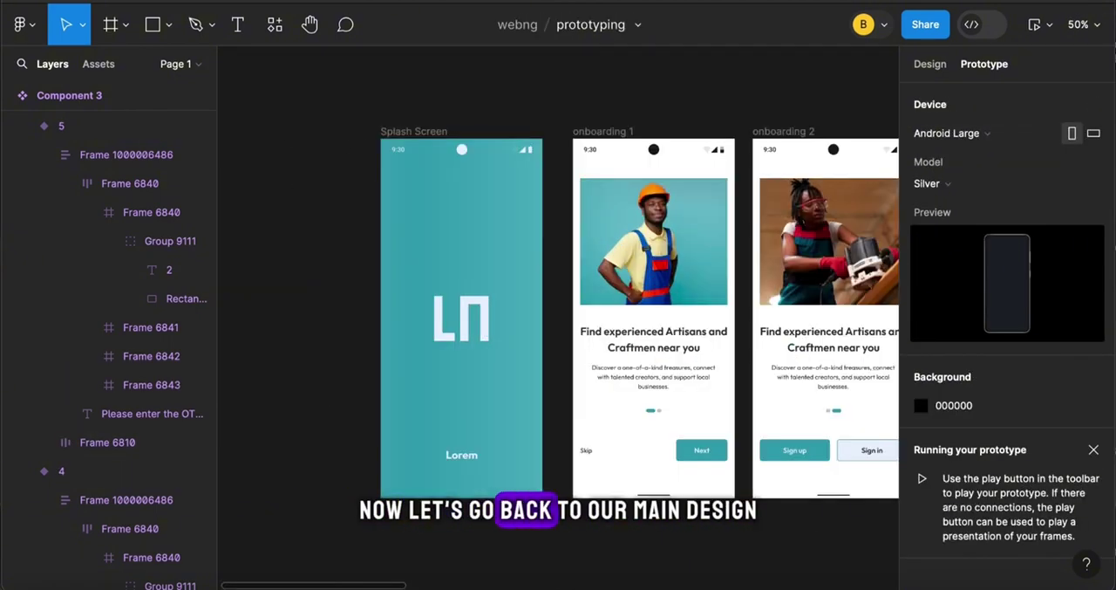
left_click(436, 132)
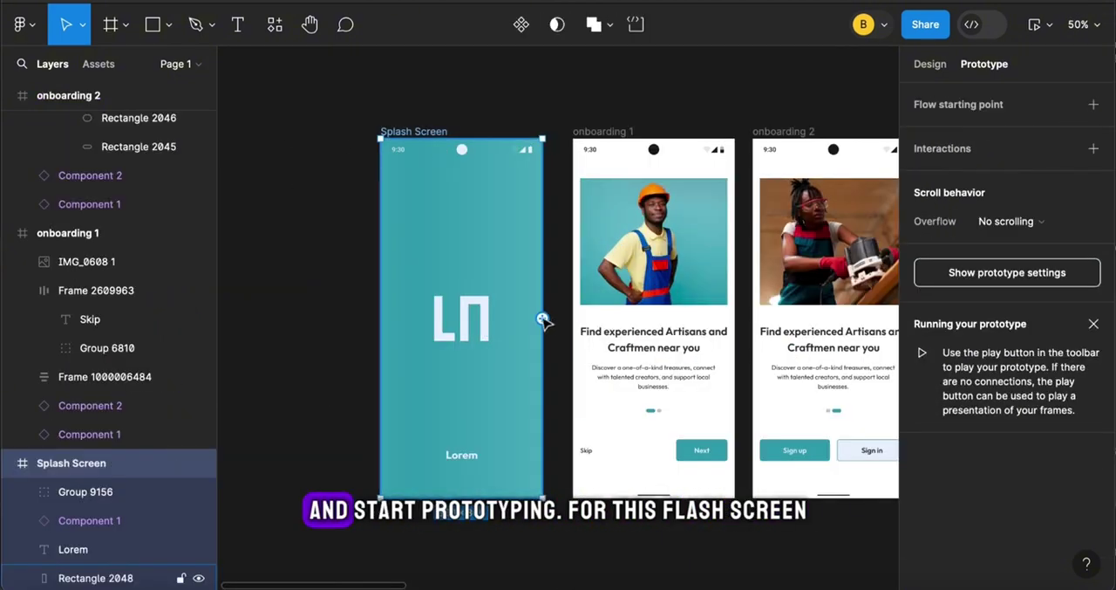
left_click(573, 323)
left_click(731, 369)
left_click(707, 453)
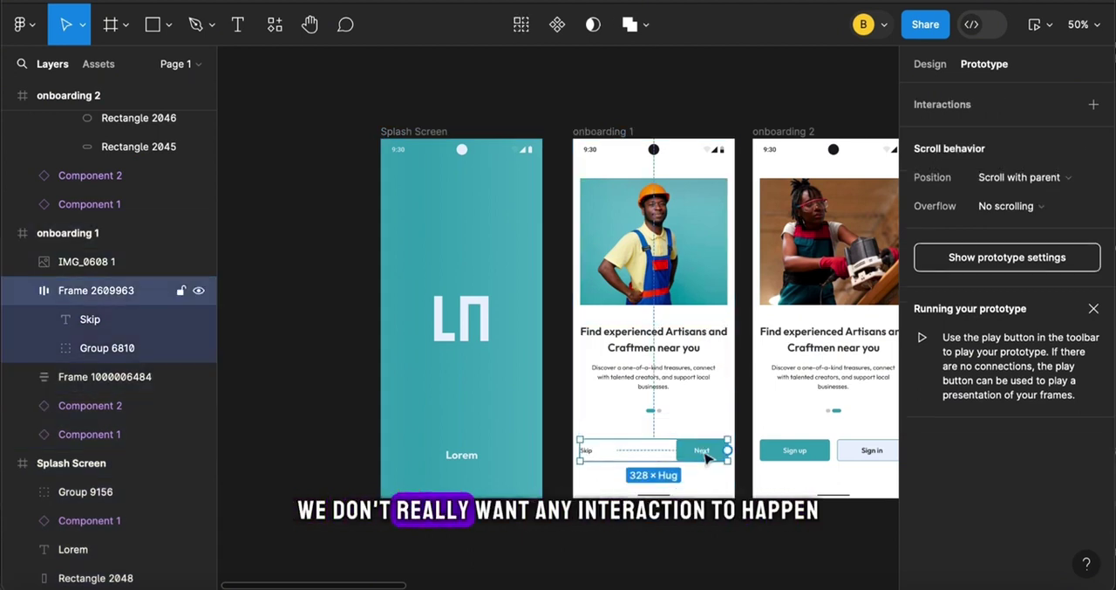
left_click(410, 131)
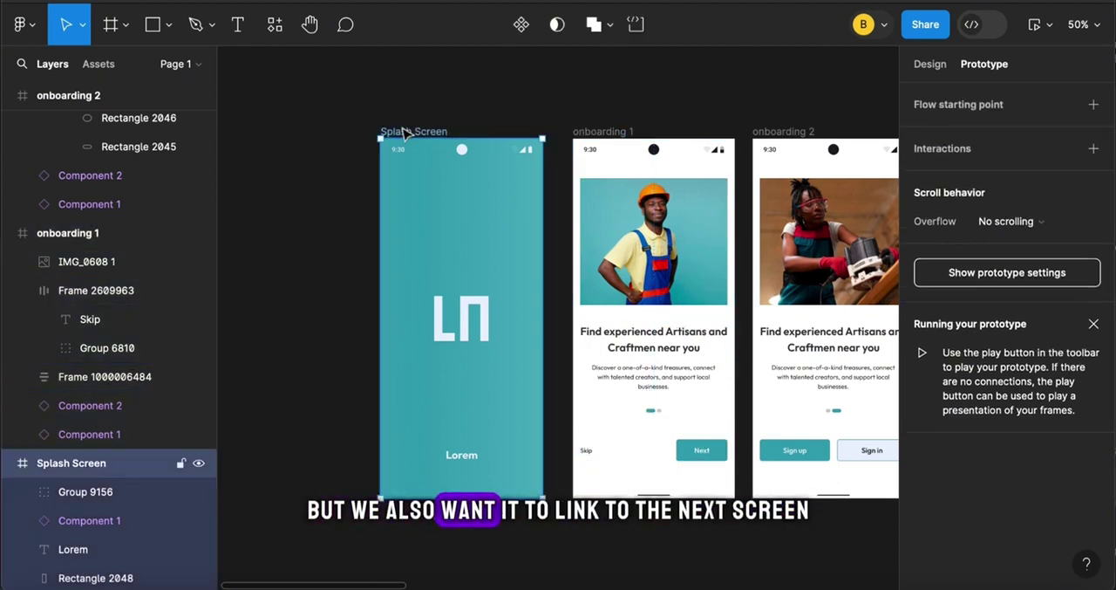
left_click_drag(542, 320, 628, 262)
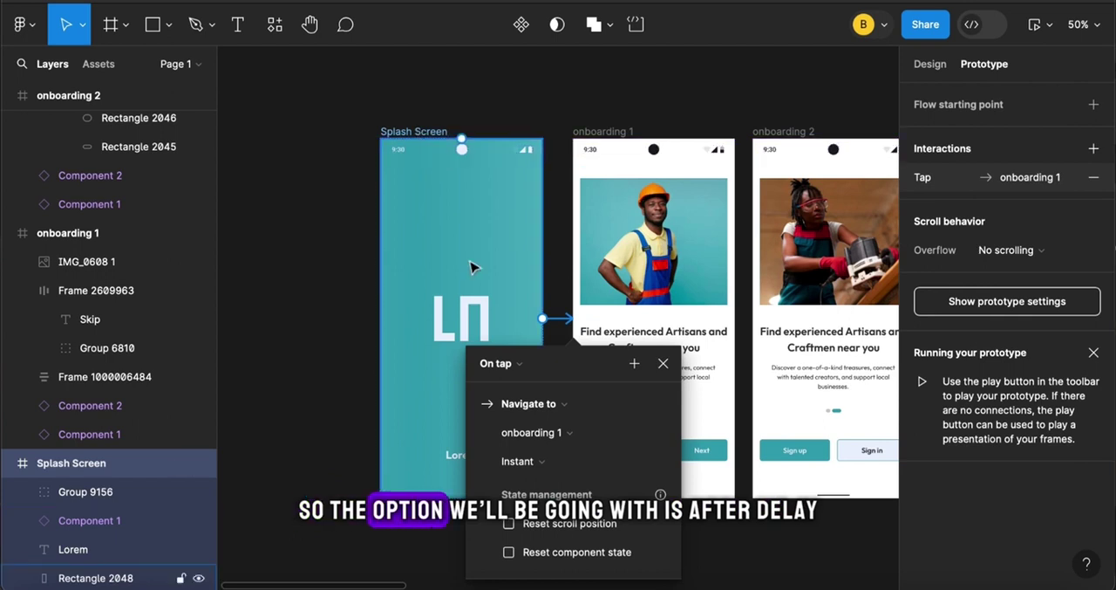
Set the Splash Screen connection's trigger to After delay at 800 ms, keeping Navigate to and the Instant animation
left_click(499, 363)
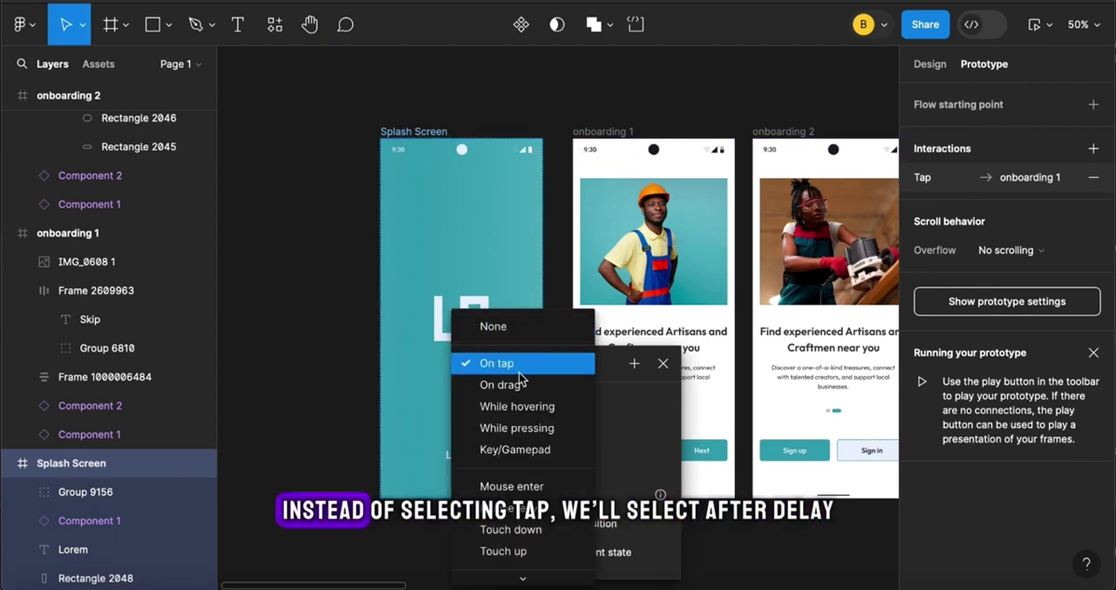
left_click(534, 569)
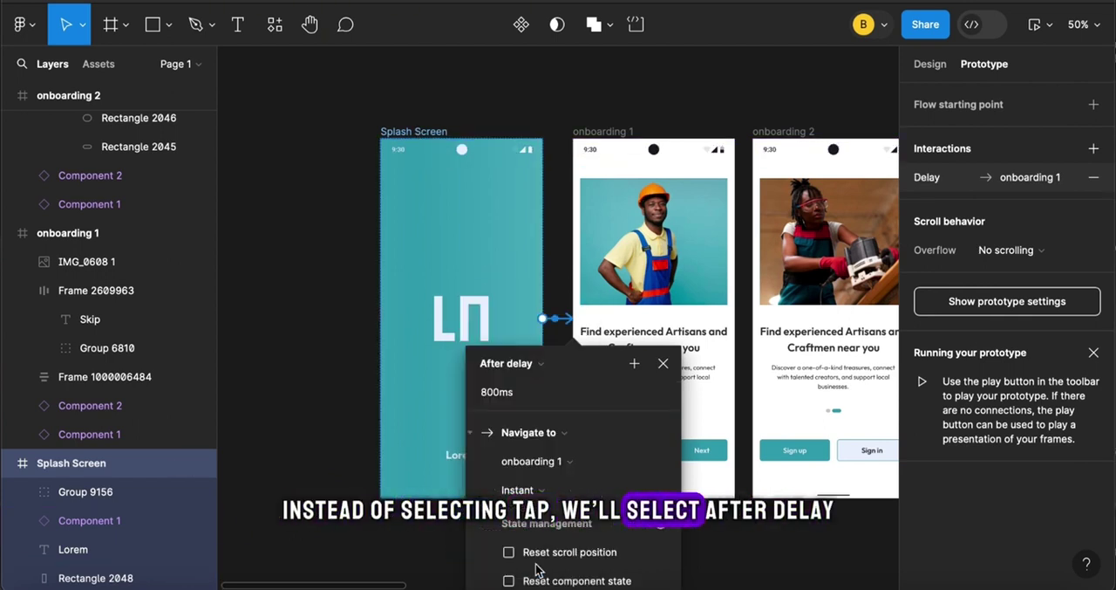
left_click(578, 439)
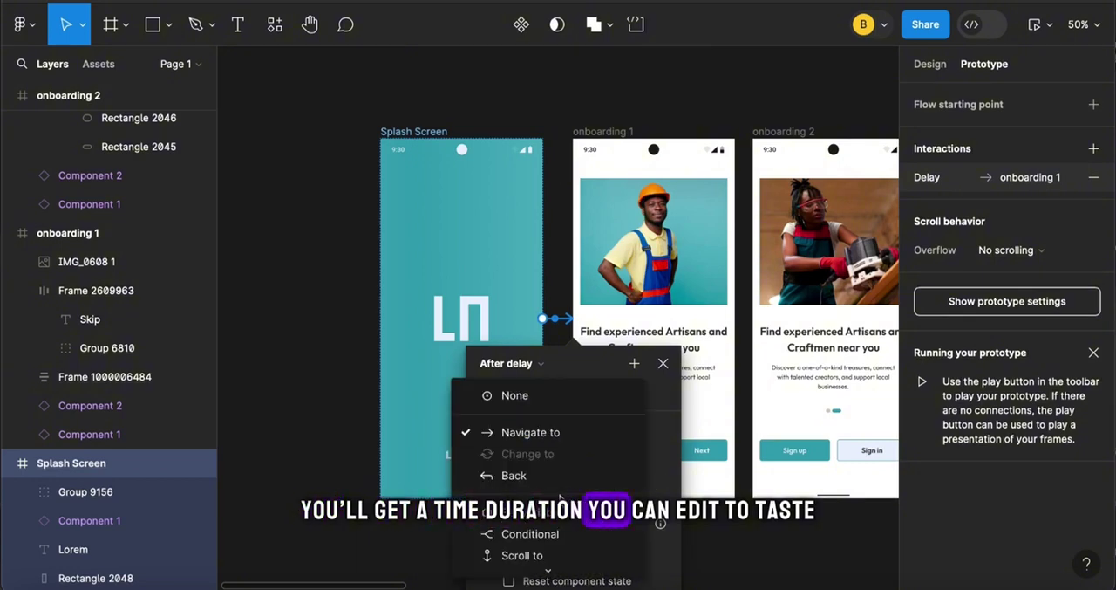
left_click(548, 341)
left_click(563, 491)
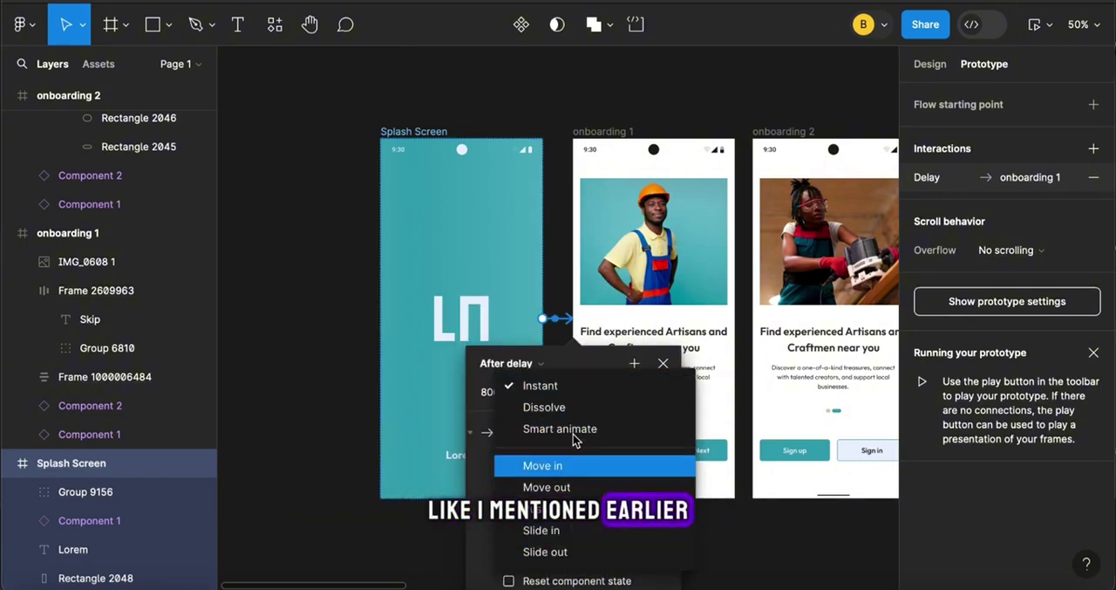
left_click(551, 388)
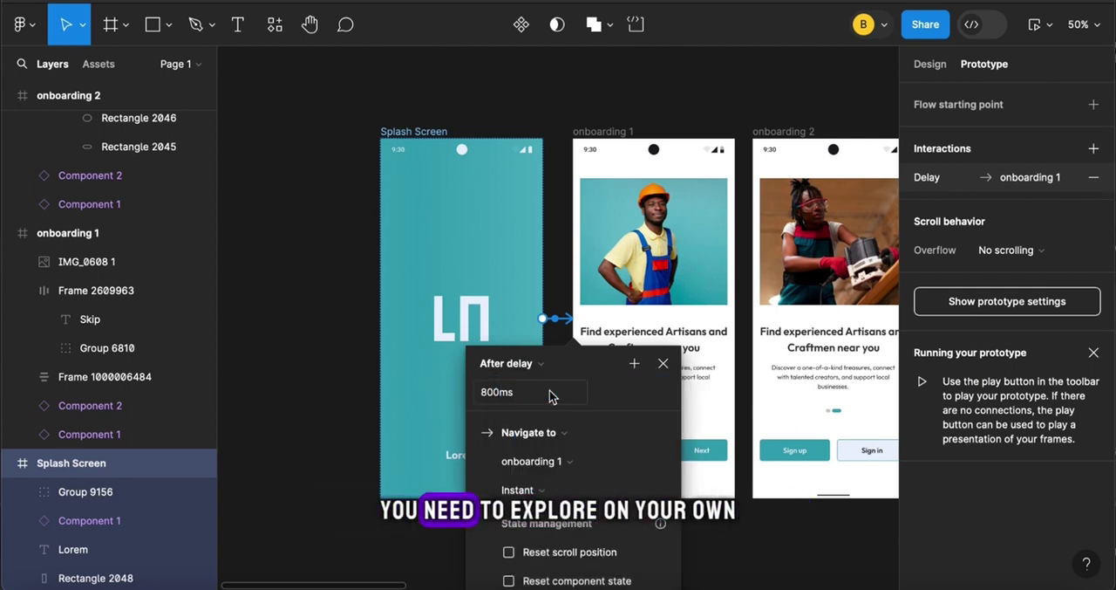
Connect the Next button in onboarding 1 to onboarding 2 with the On tap trigger
left_click(604, 132)
scroll(633, 215, "right", 2)
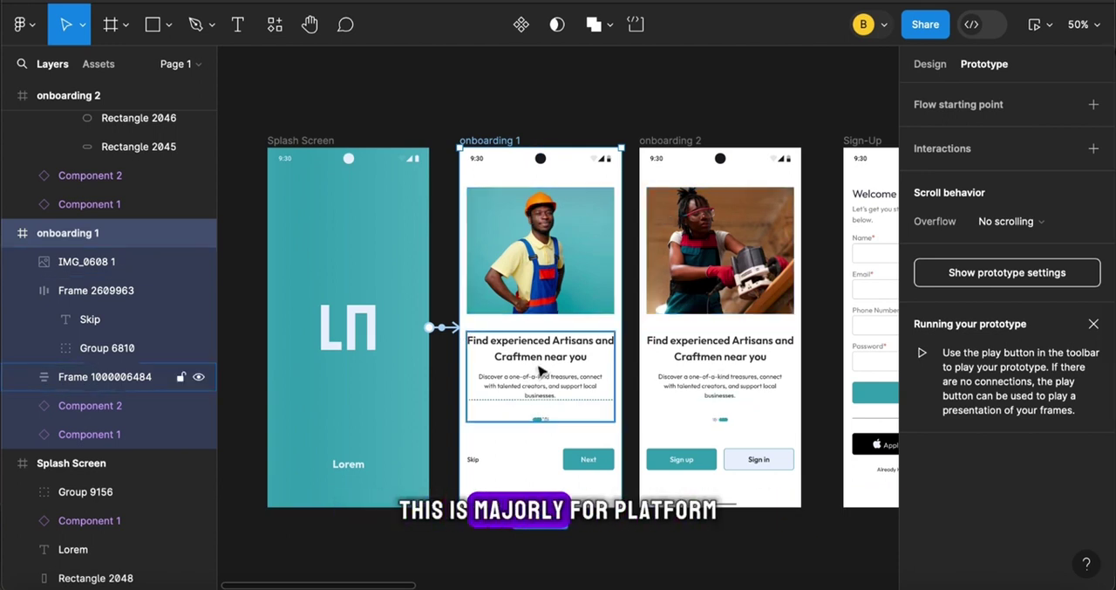
left_click(591, 460)
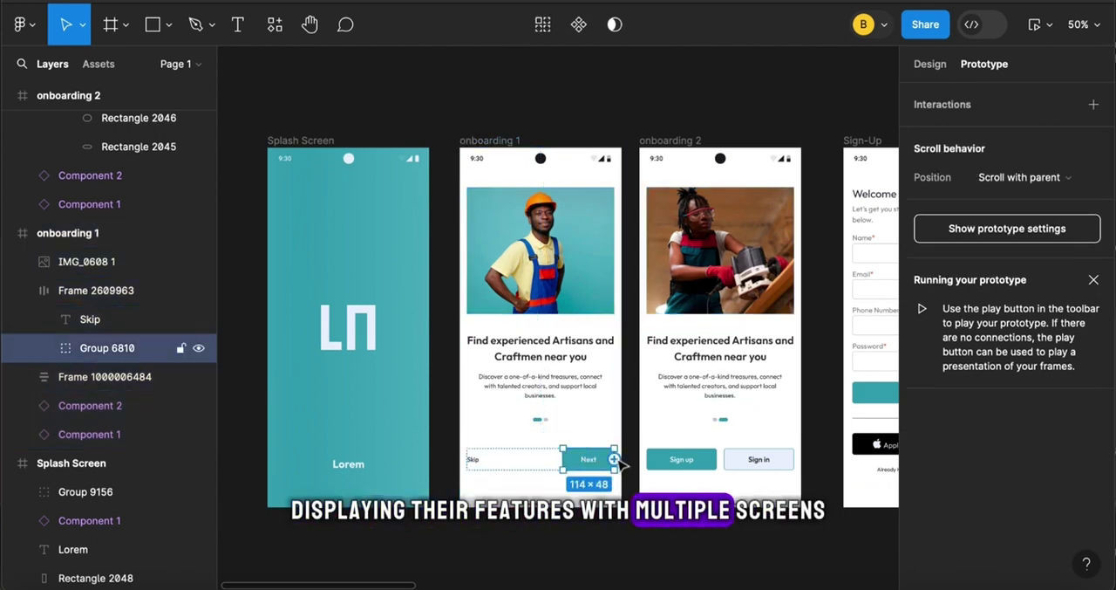
left_click_drag(615, 458, 660, 477)
left_click(574, 381)
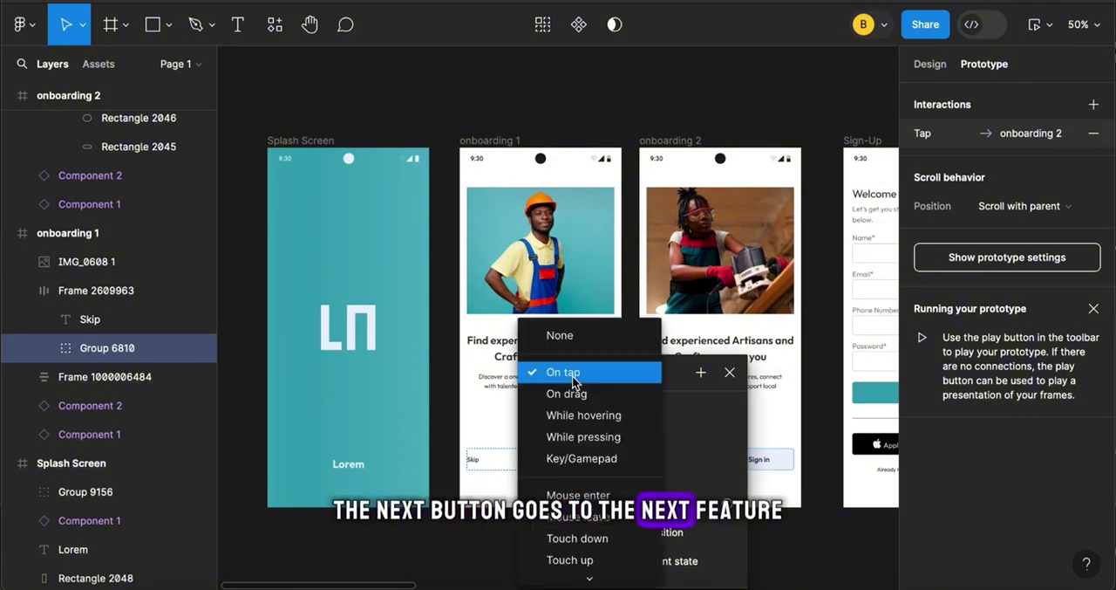
left_click(574, 377)
Try the Smart animate animation with Ease out easing on the Next button's connection
left_click(602, 471)
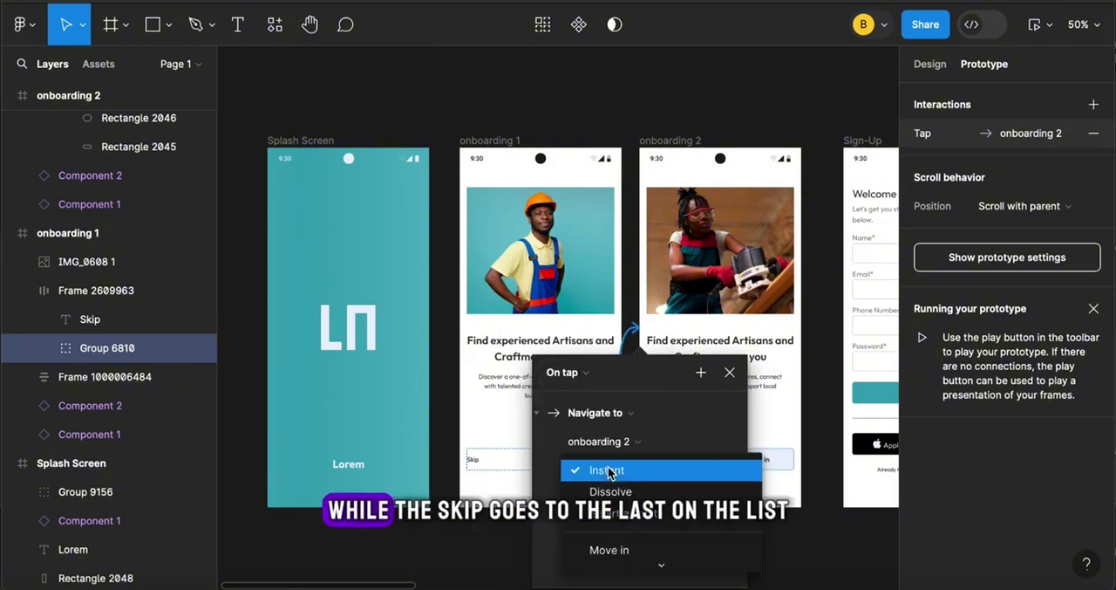
mouse_move(660, 568)
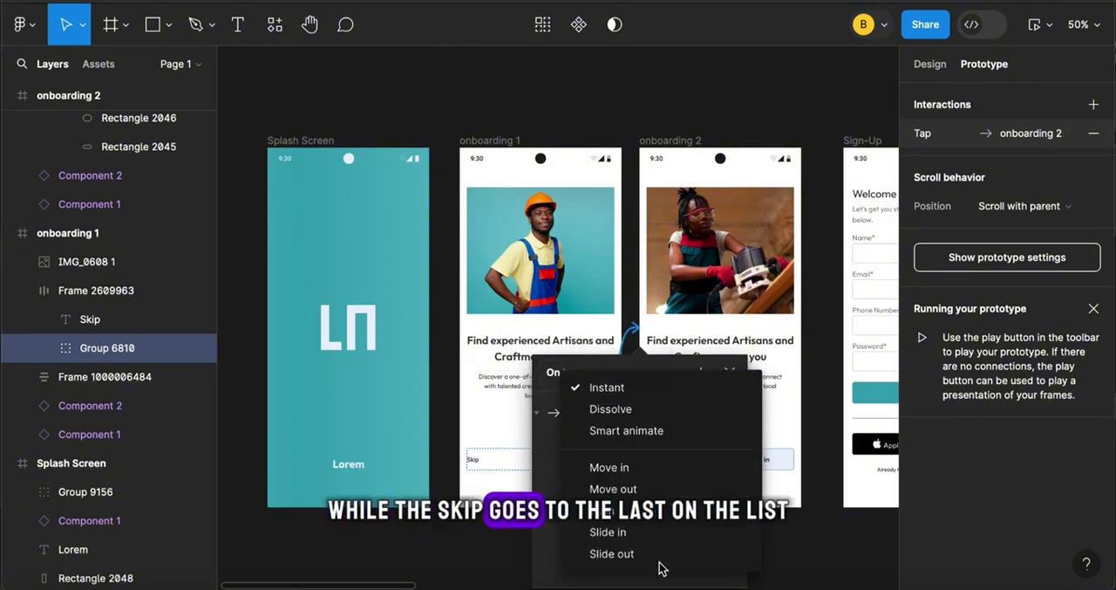
left_click(611, 430)
left_click(615, 500)
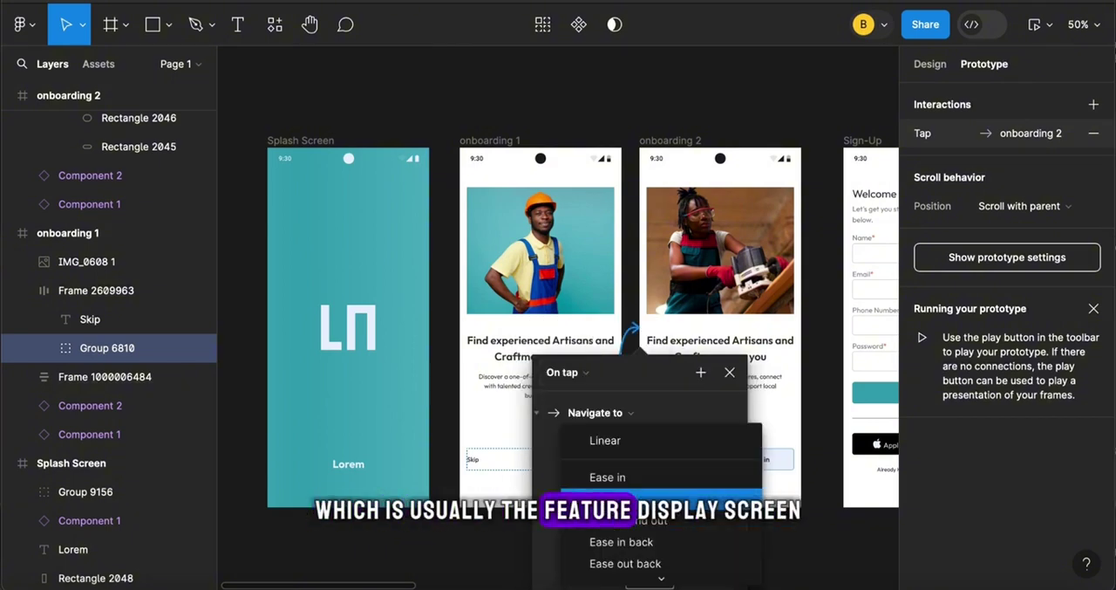
left_click(628, 521)
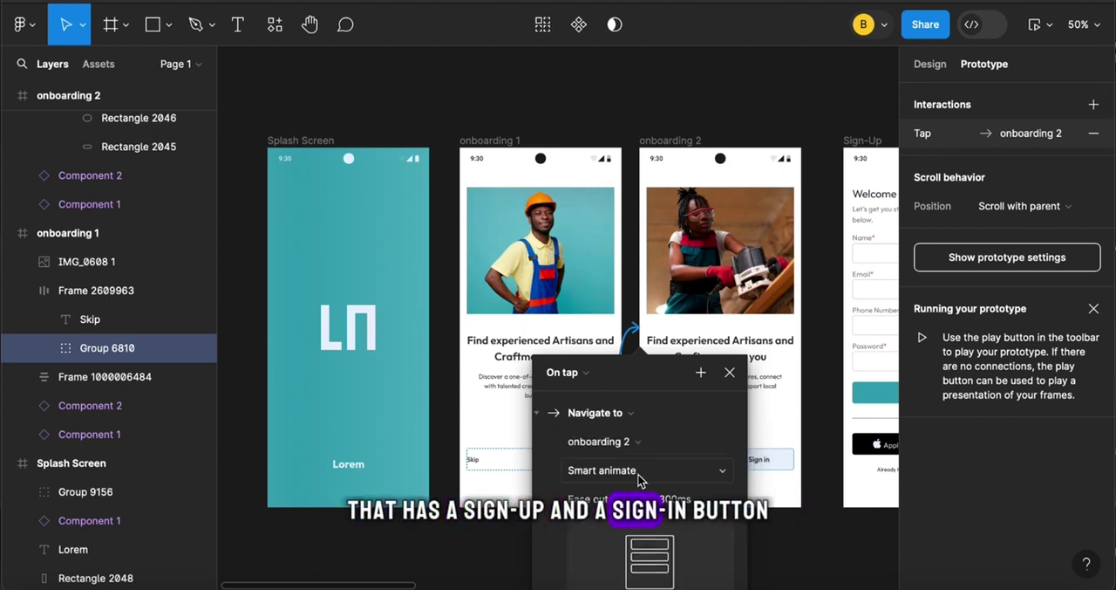
Try the Slide in animation and its directions on the Next button's connection, and set the animation back to Instant
left_click(641, 476)
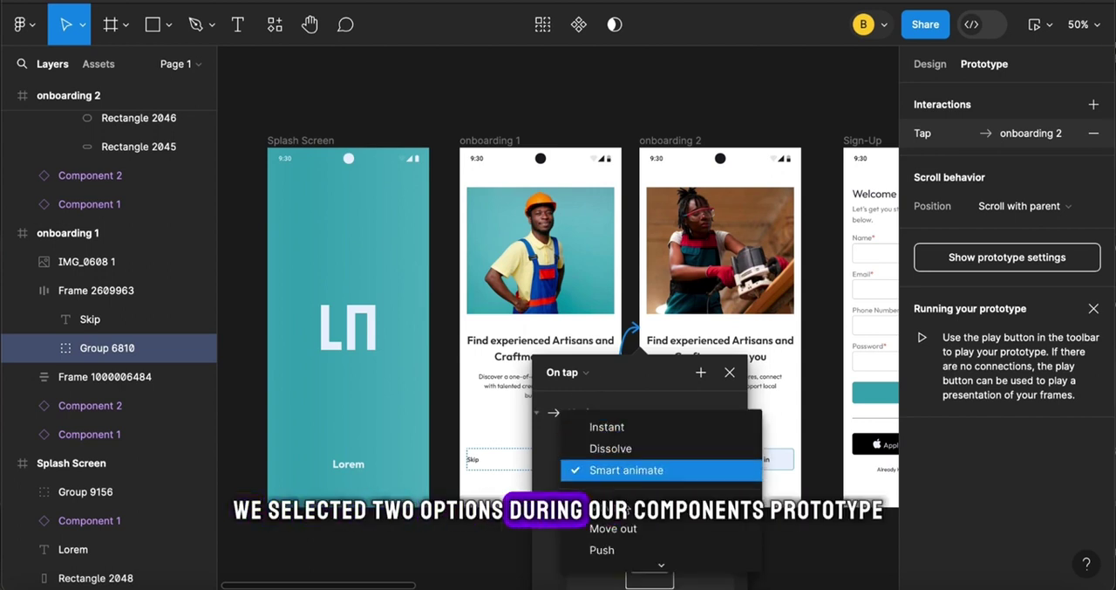
mouse_move(661, 571)
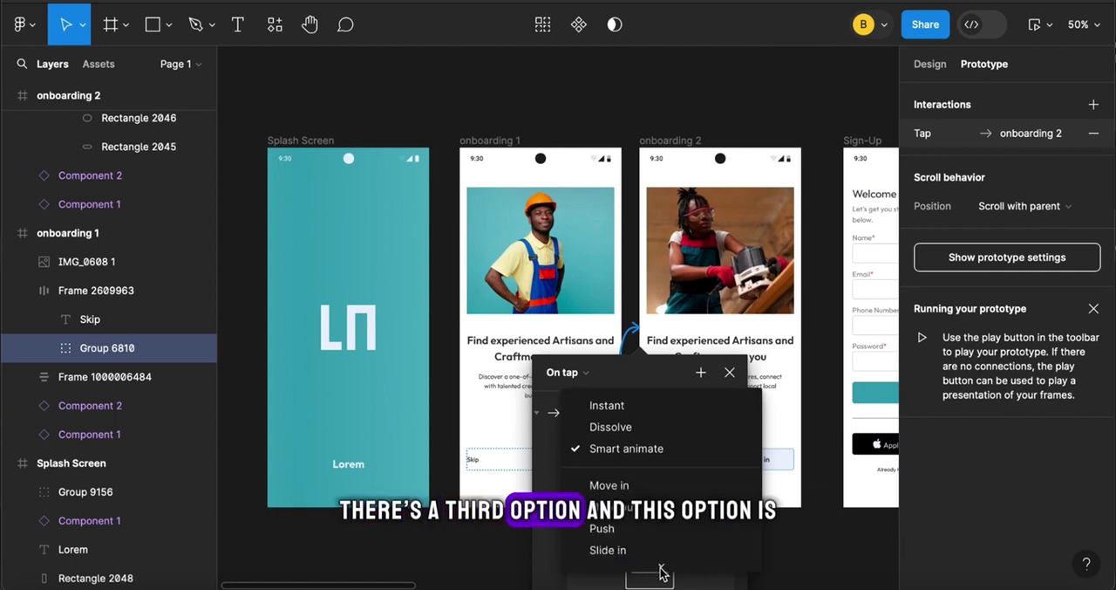
left_click(636, 541)
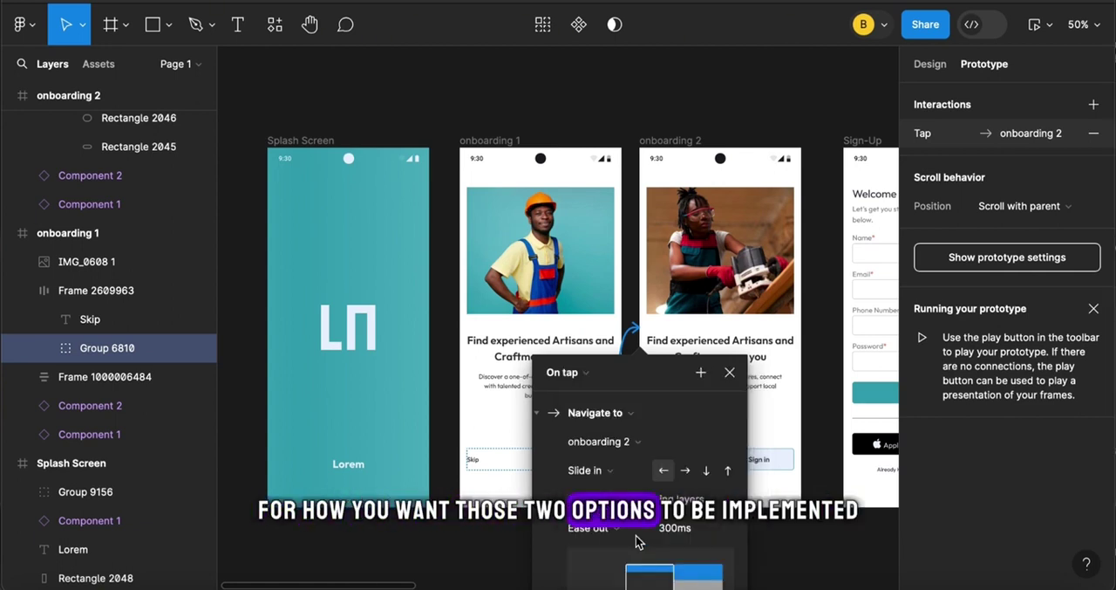
scroll(664, 560, "down", 2)
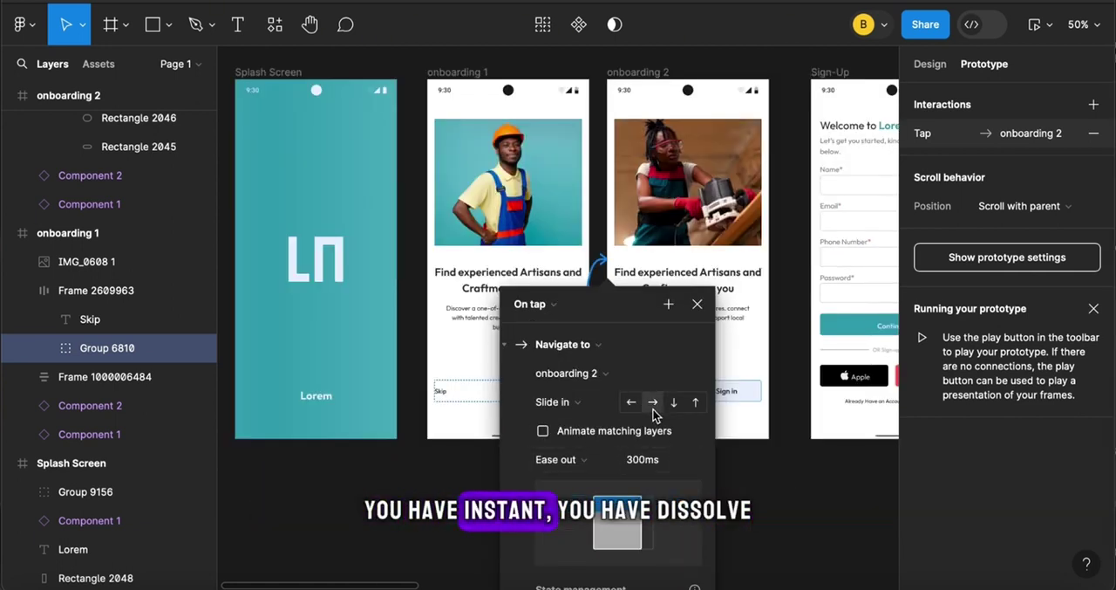
left_click(653, 403)
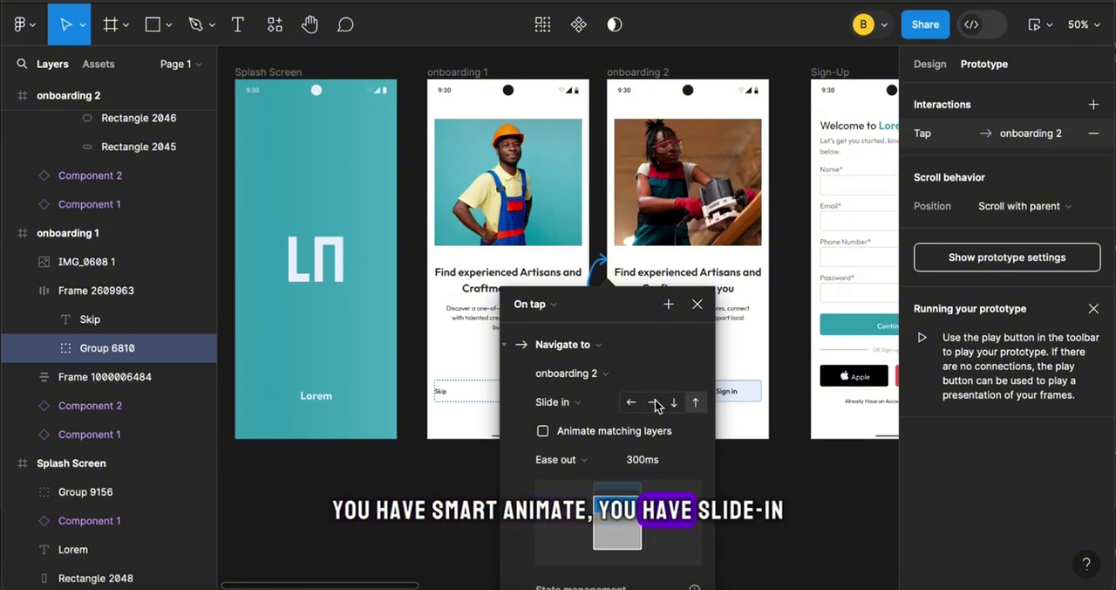
left_click(572, 402)
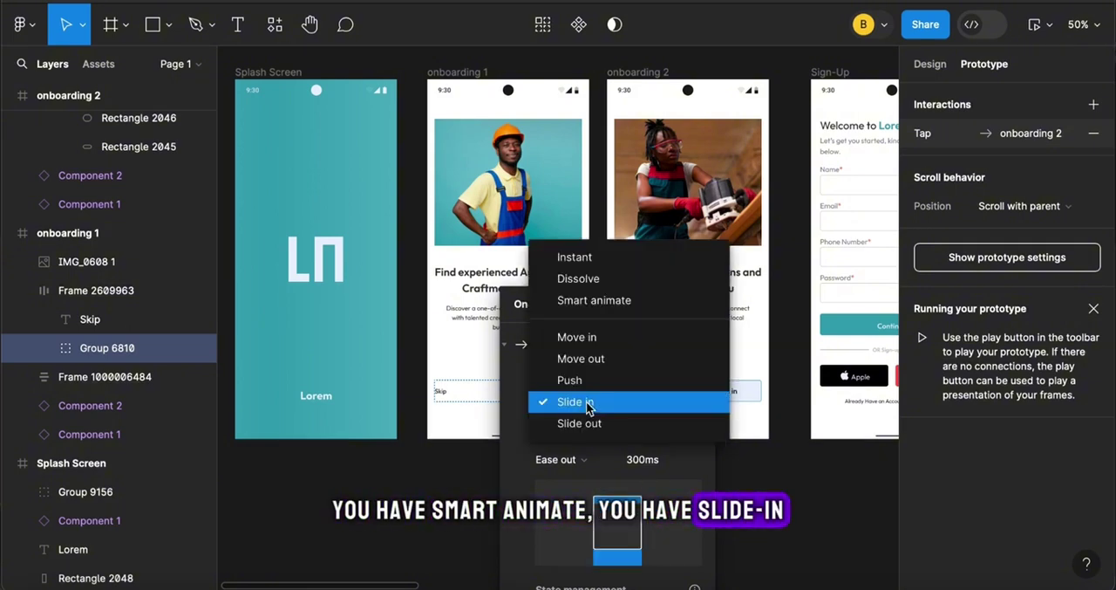
left_click(580, 257)
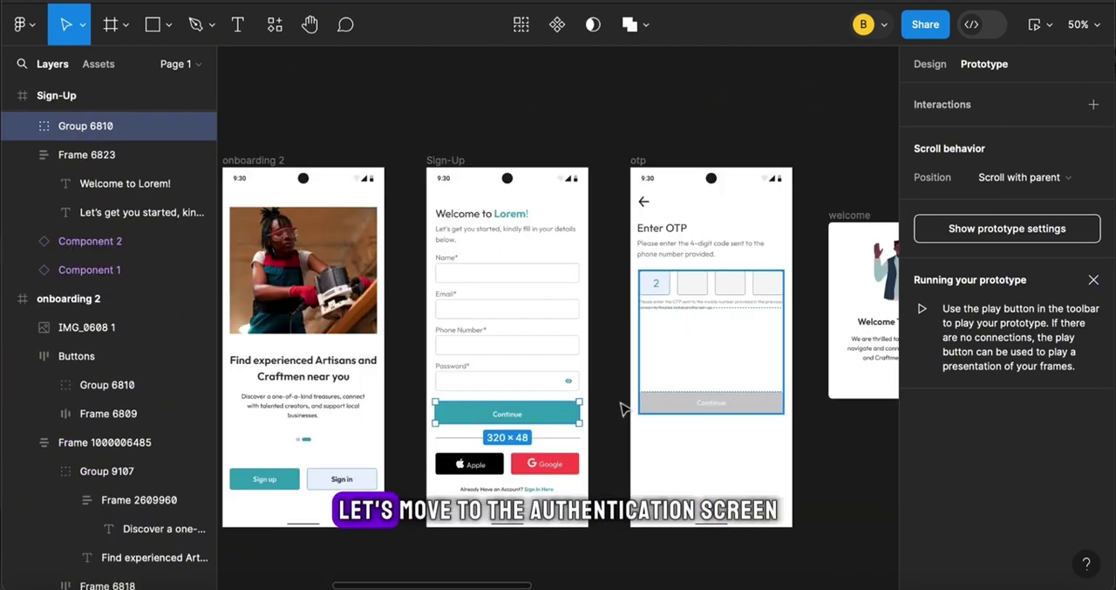
Connect the Sign-Up screen's Continue button to the otp screen, and the otp screen's back arrow header to Sign-Up
left_click_drag(623, 408, 660, 427)
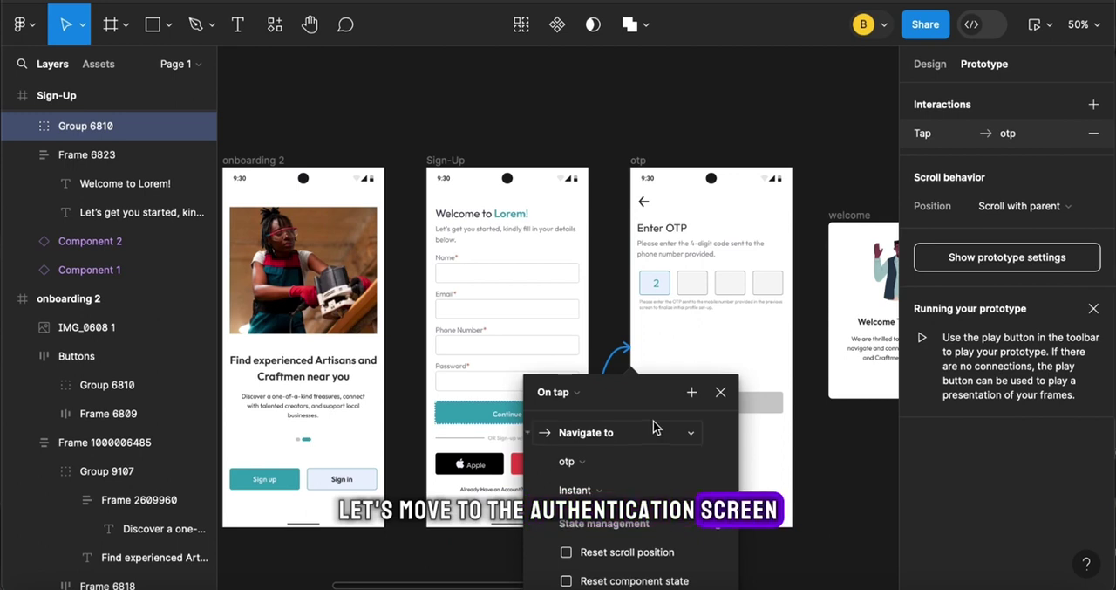
left_click(646, 202)
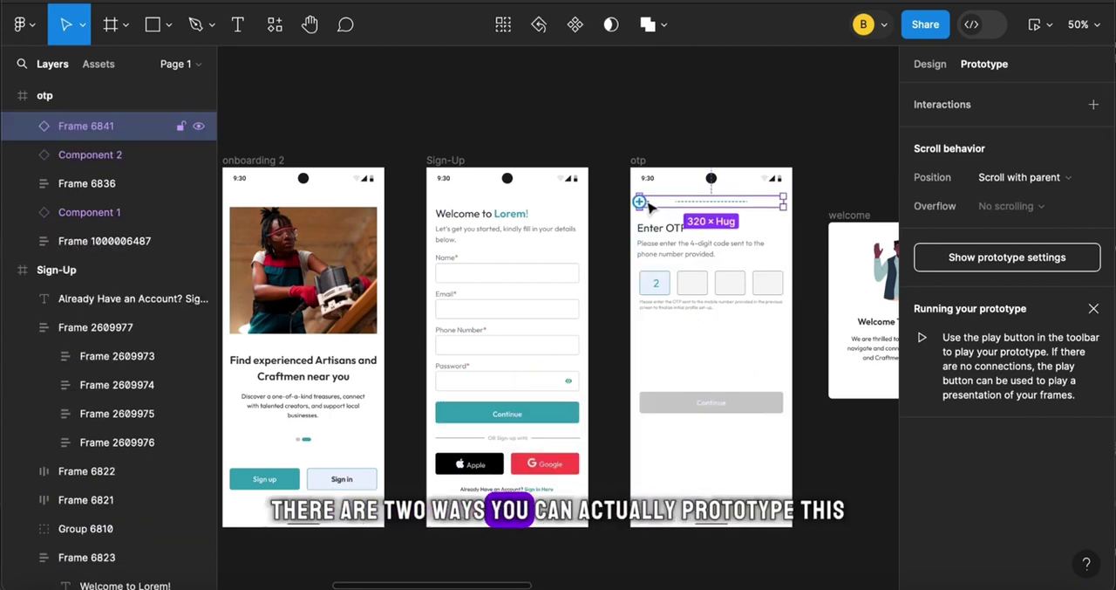
left_click_drag(640, 201, 586, 272)
left_click(678, 393)
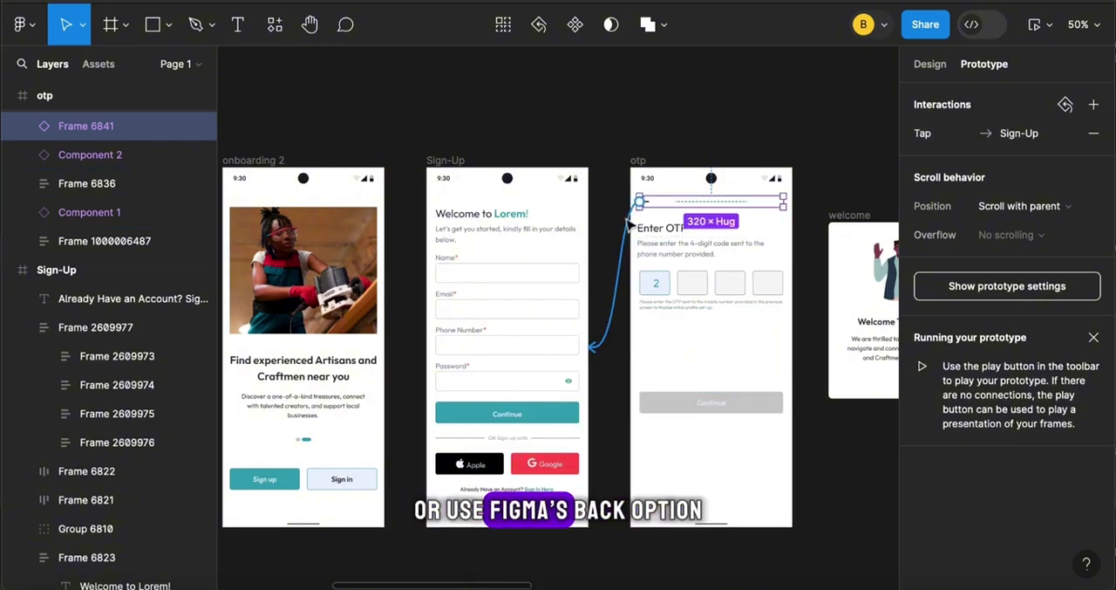
Change the otp screen's back arrow header connection to the Back action
left_click_drag(627, 220, 809, 210)
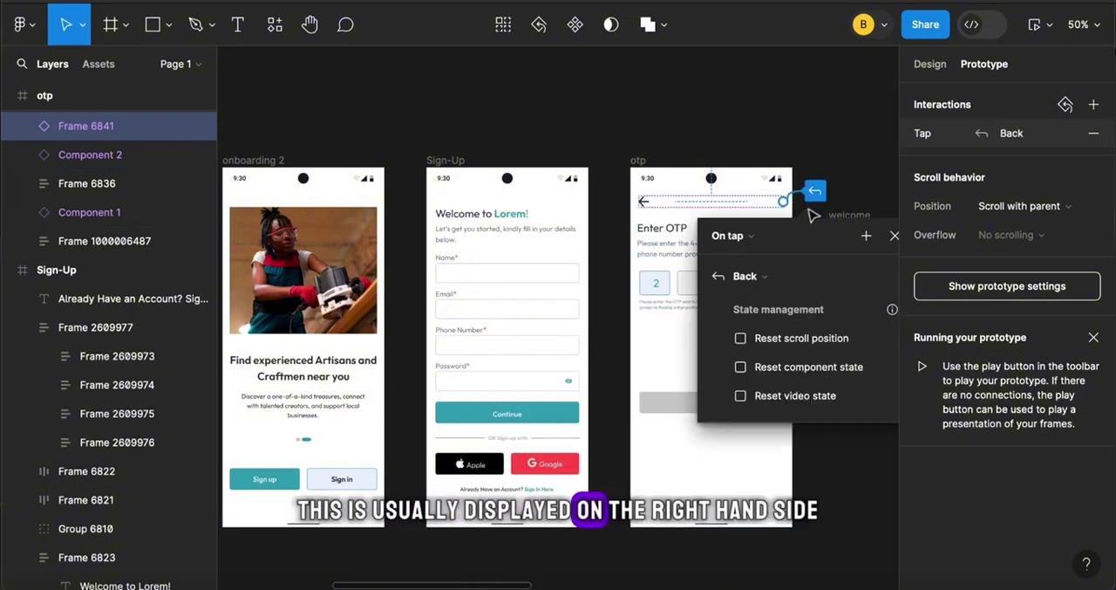
left_click(894, 237)
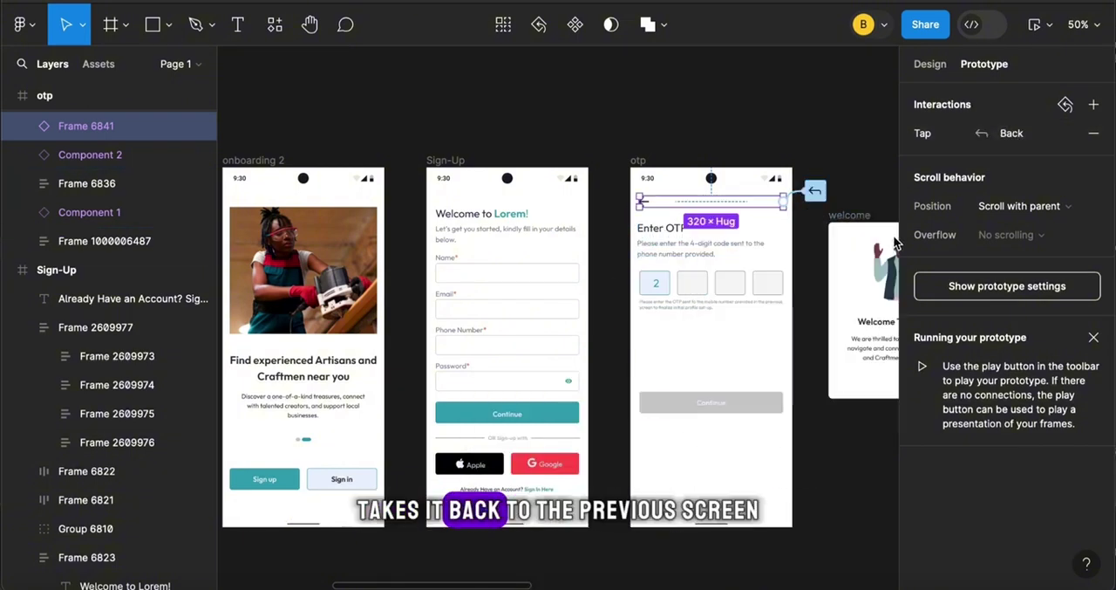
Connect the active Continue button in the last OTP variant to the welcome frame with the Open overlay action on tap
scroll(761, 303, "right", 10)
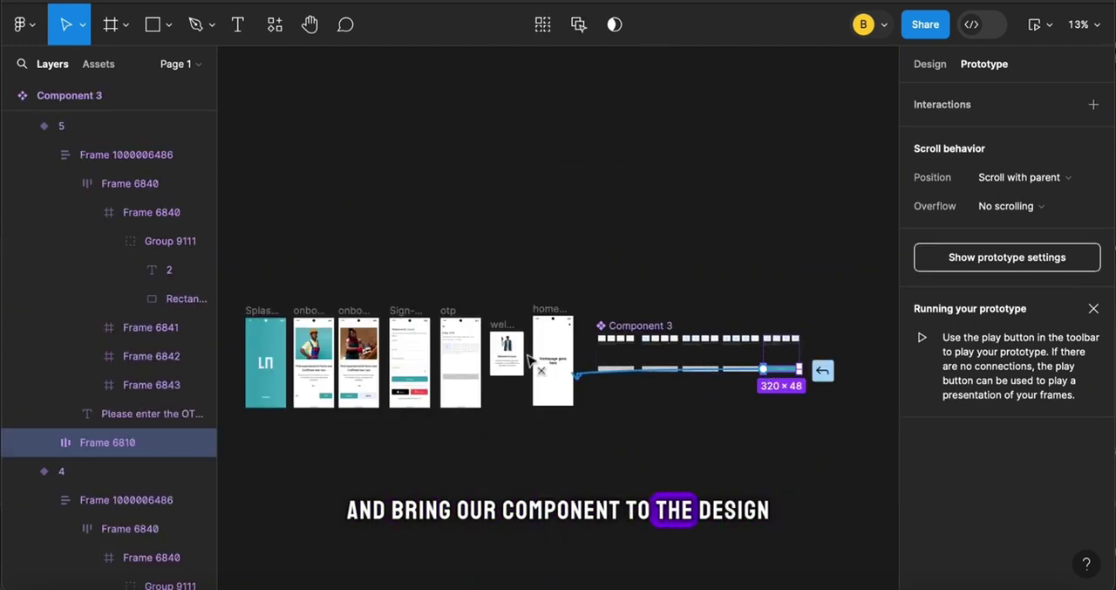
left_click_drag(527, 351, 518, 353)
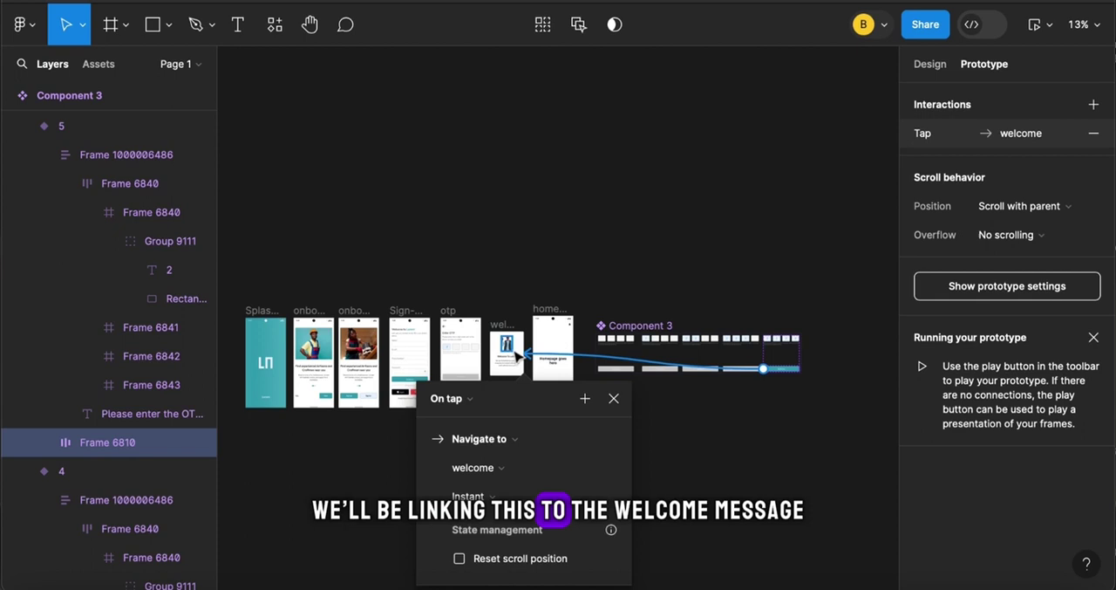
left_click(523, 443)
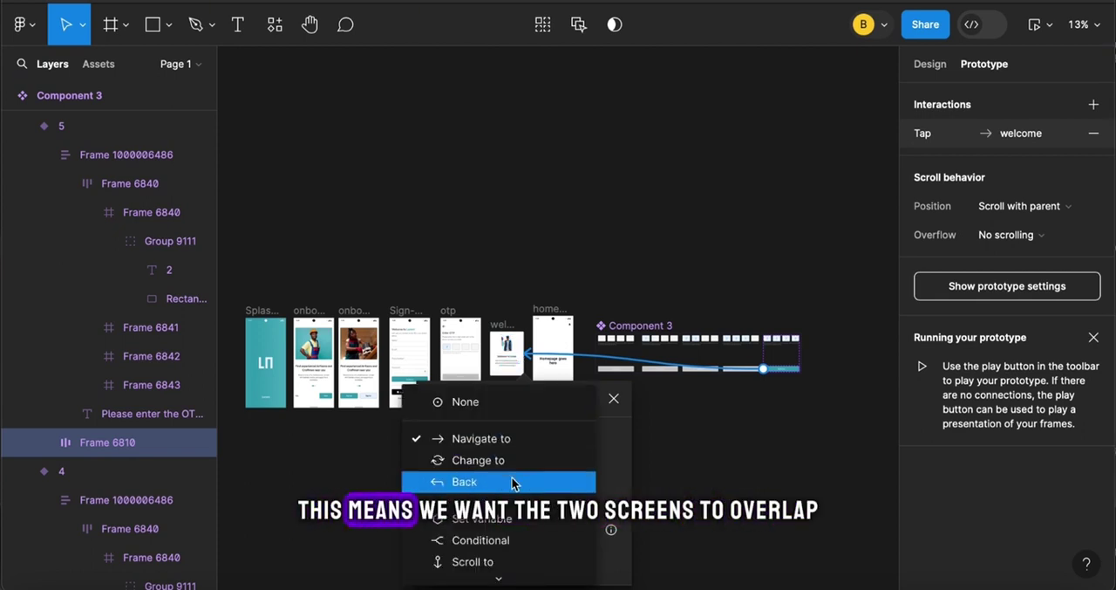
left_click(497, 527)
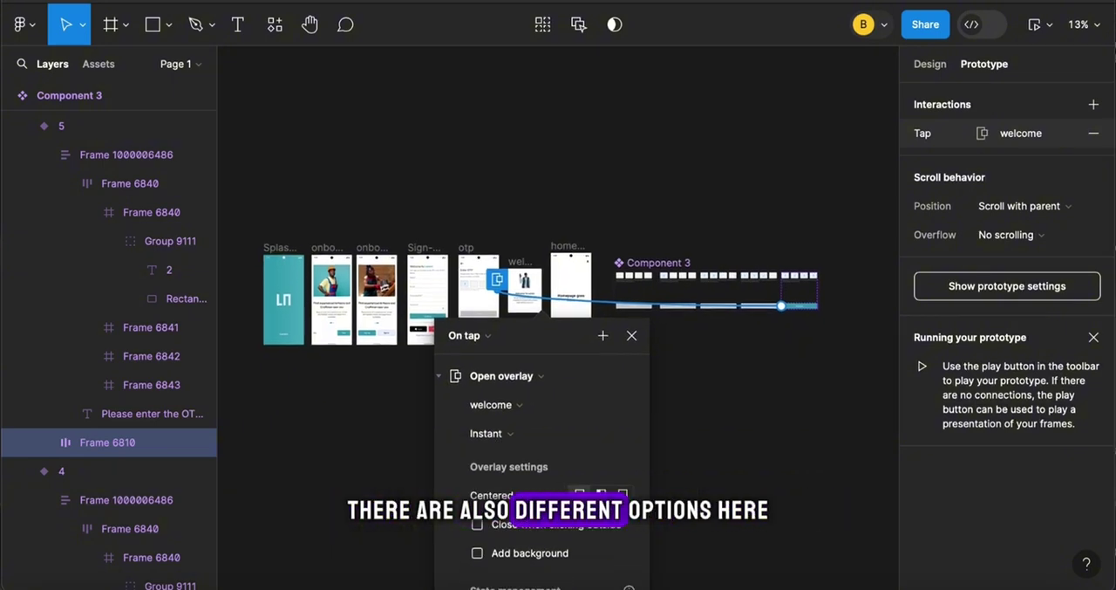
Try the Manual position for the welcome overlay and move its placement preview
left_click(548, 497)
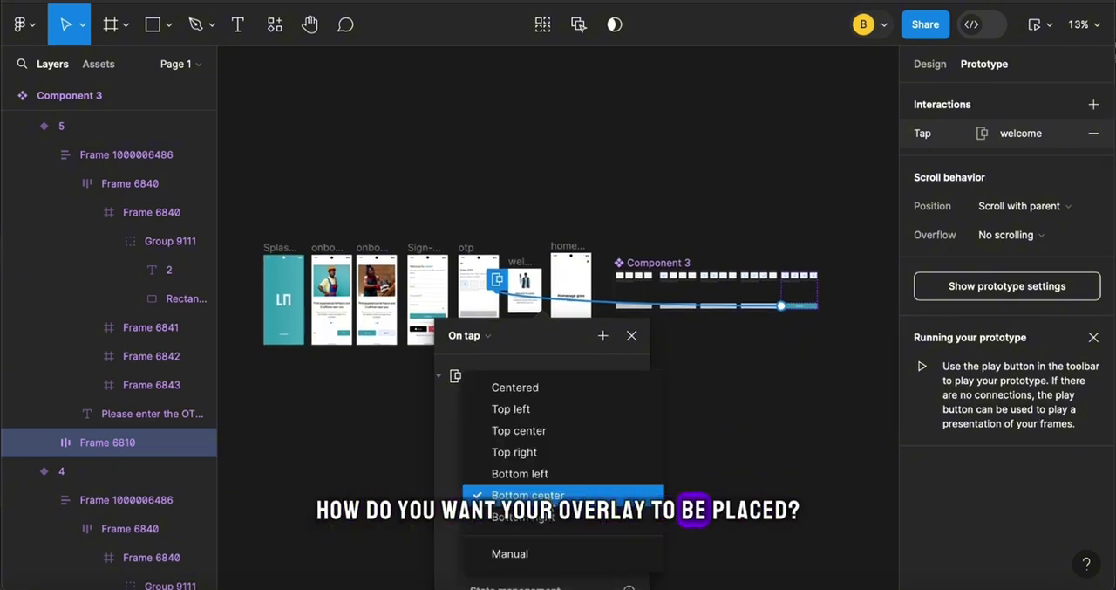
left_click(528, 548)
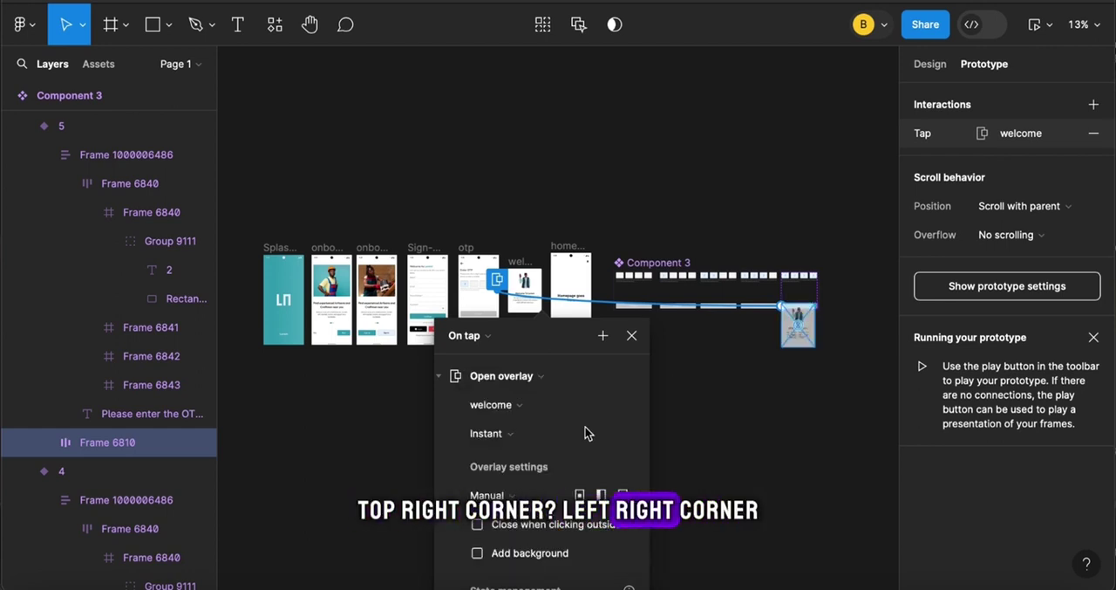
left_click_drag(798, 324, 529, 305)
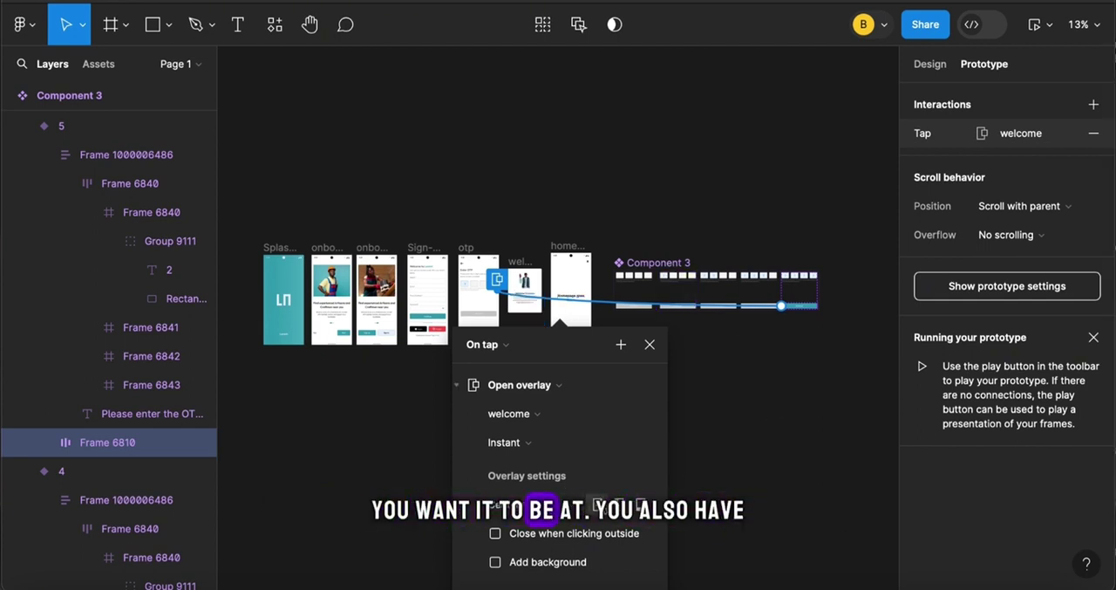
Turn off Close when clicking outside for the welcome overlay and add a 000000 background at 25%
left_click(496, 534)
scroll(496, 565, "down", 3)
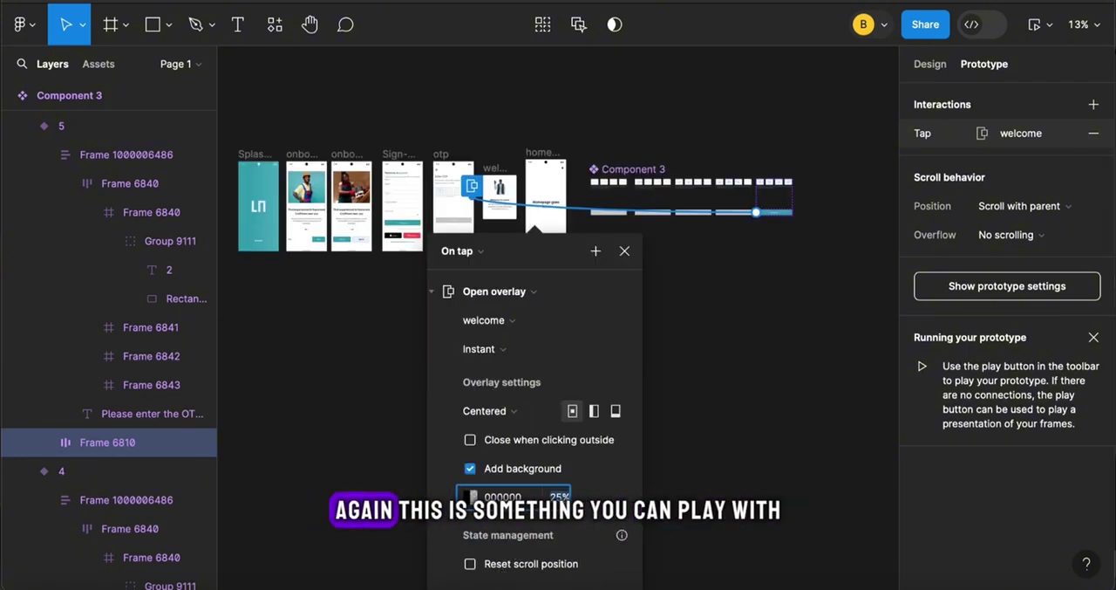
left_click(721, 448)
scroll(721, 447, "up", 3)
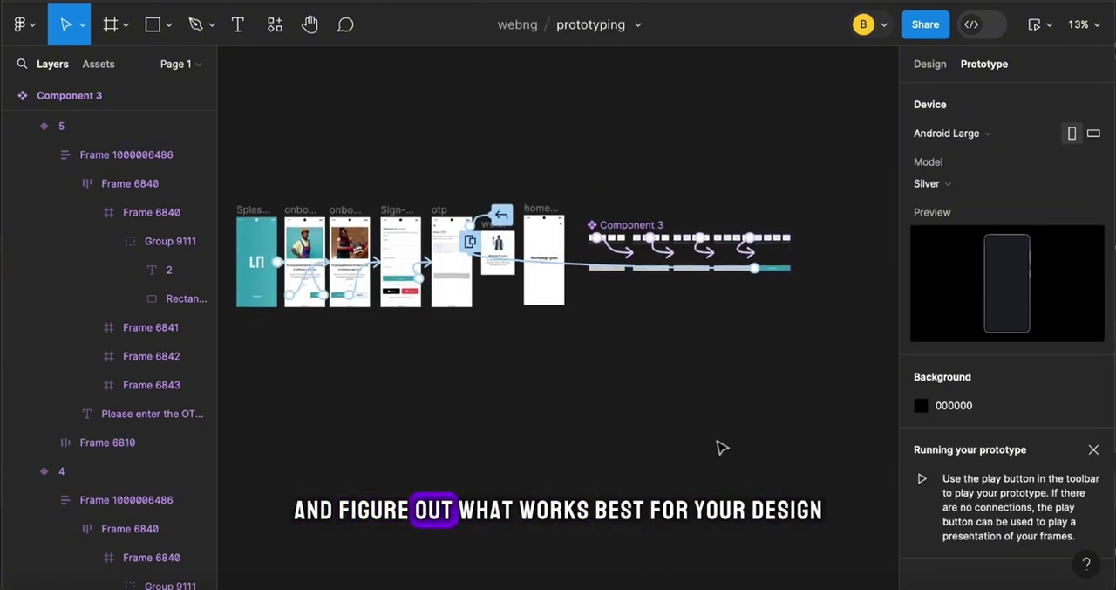
Delete the old code inputs and Continue button from the otp screen and insert the local otp component in their place
left_click(925, 63)
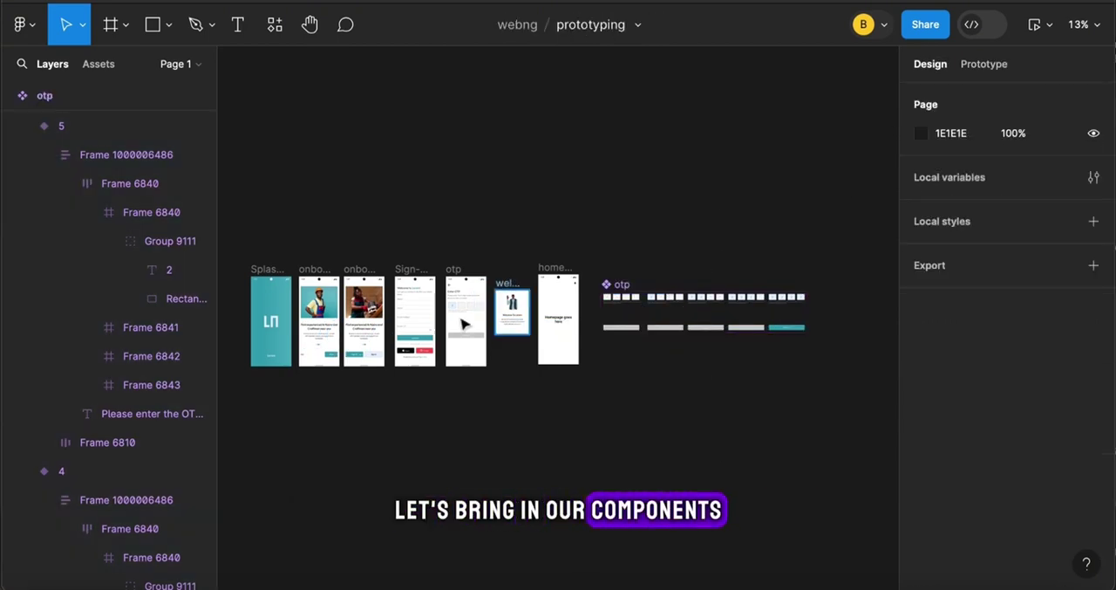
scroll(389, 300, "up", 5)
left_click(710, 335)
key("Delete")
left_click(98, 65)
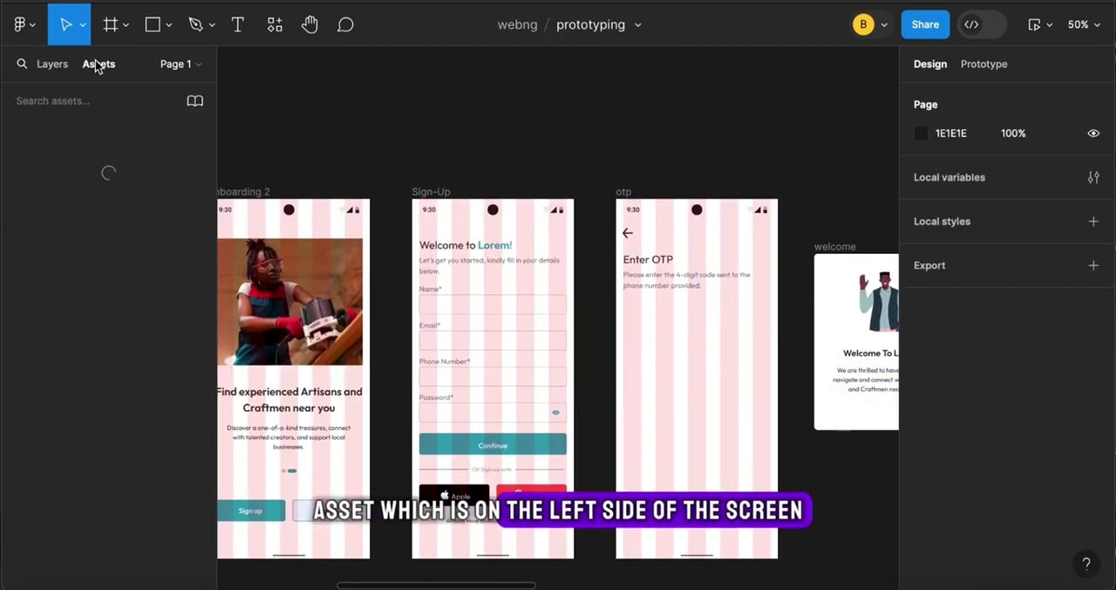
left_click_drag(59, 240, 700, 414)
Center the otp component horizontally on the screen and set its vertical spacing from the Enter OTP text to 32
left_click(950, 95)
left_click(835, 168)
left_click(705, 367)
left_click(695, 269, "shift")
left_click(946, 314)
type("32")
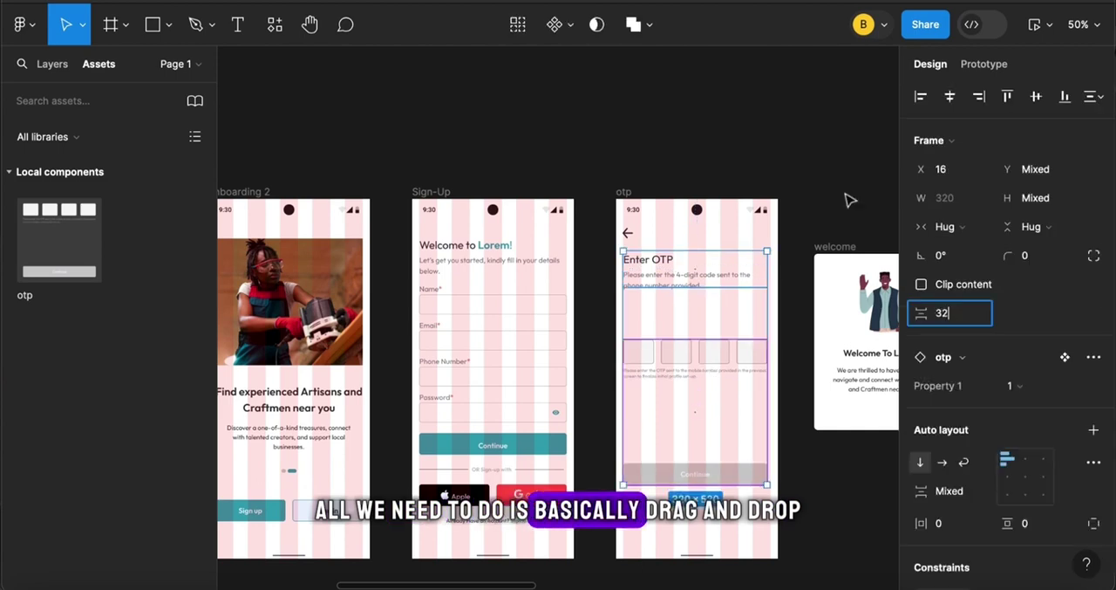
left_click(846, 200)
Remove the 5-column layout grid from the otp frame
scroll(760, 349, "right", 8)
left_click(690, 419)
scroll(715, 370, "left", 4)
scroll(716, 370, "left", 2)
left_click(369, 192)
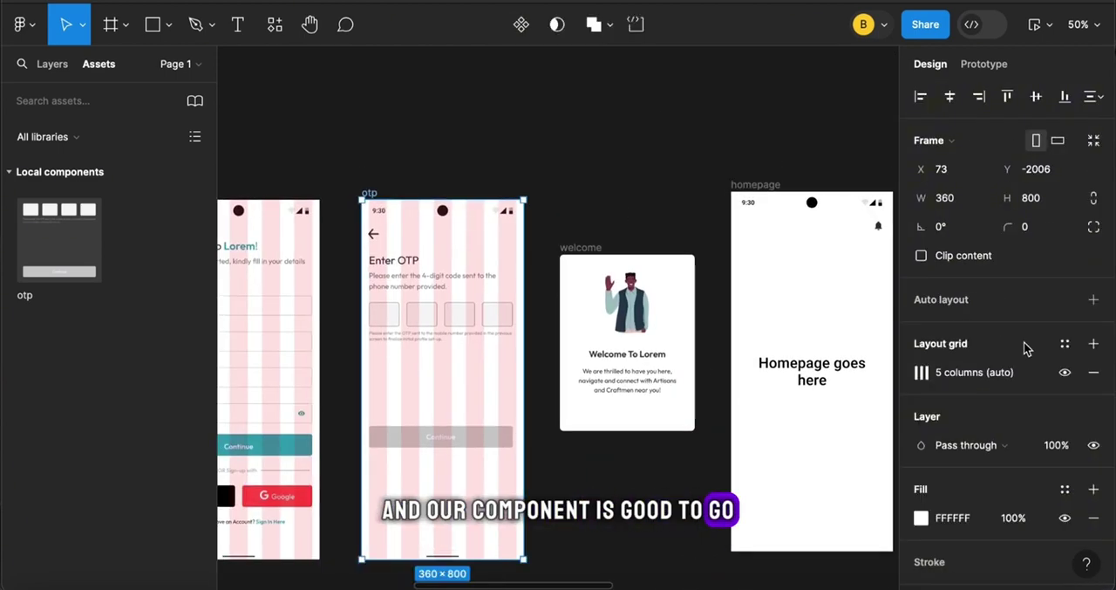
left_click(1094, 372)
left_click(636, 235)
Connect the welcome frame to the homepage with an After delay trigger of 2000 ms
scroll(644, 272, "right", 2)
left_click(484, 237)
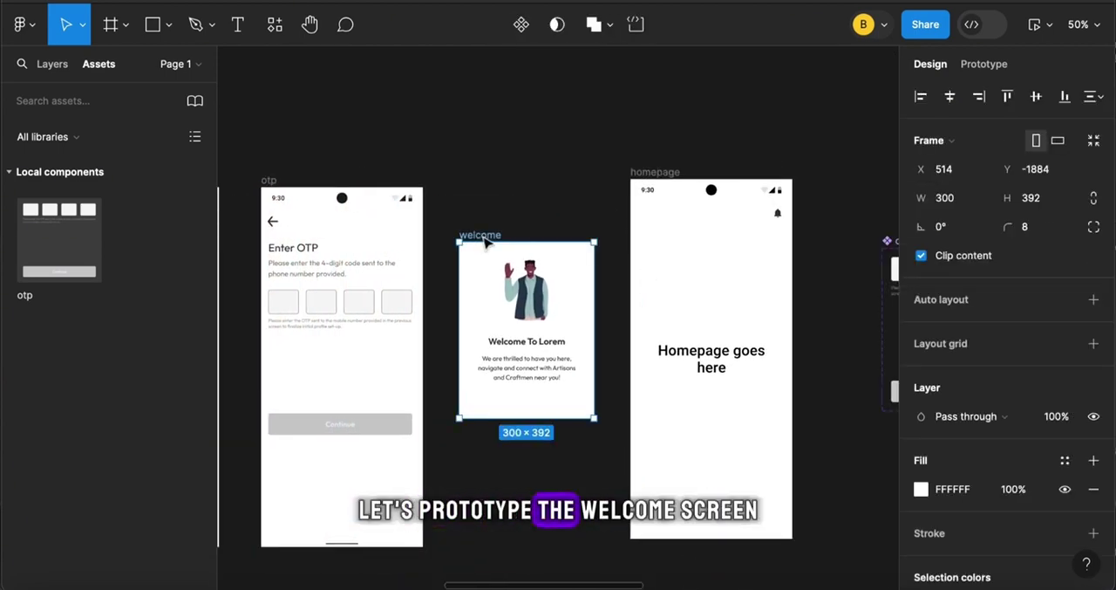
left_click(986, 65)
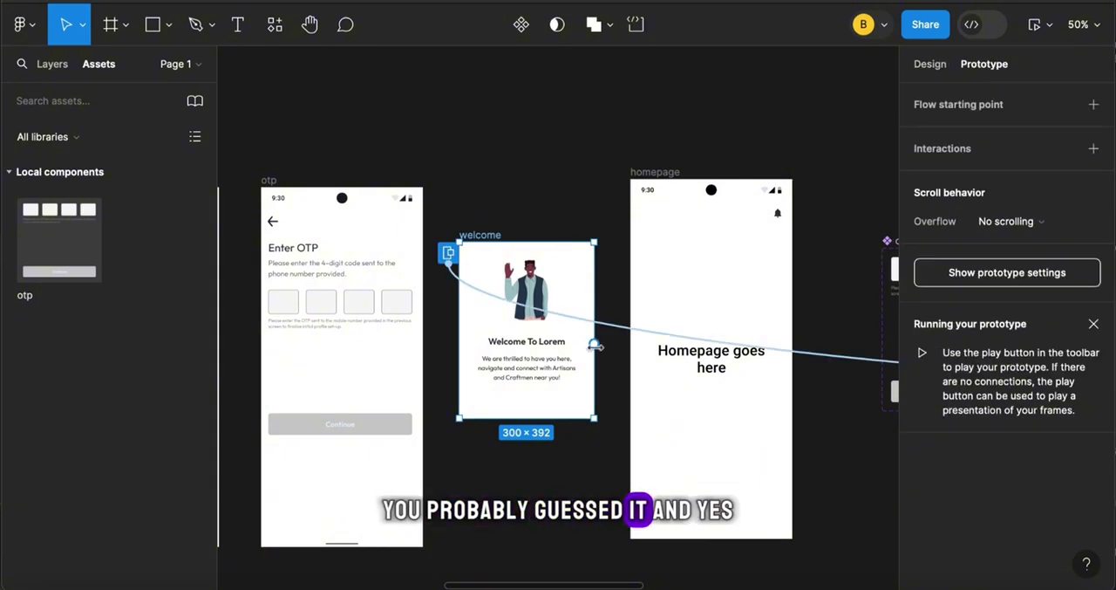
left_click_drag(595, 346, 667, 375)
left_click(583, 407)
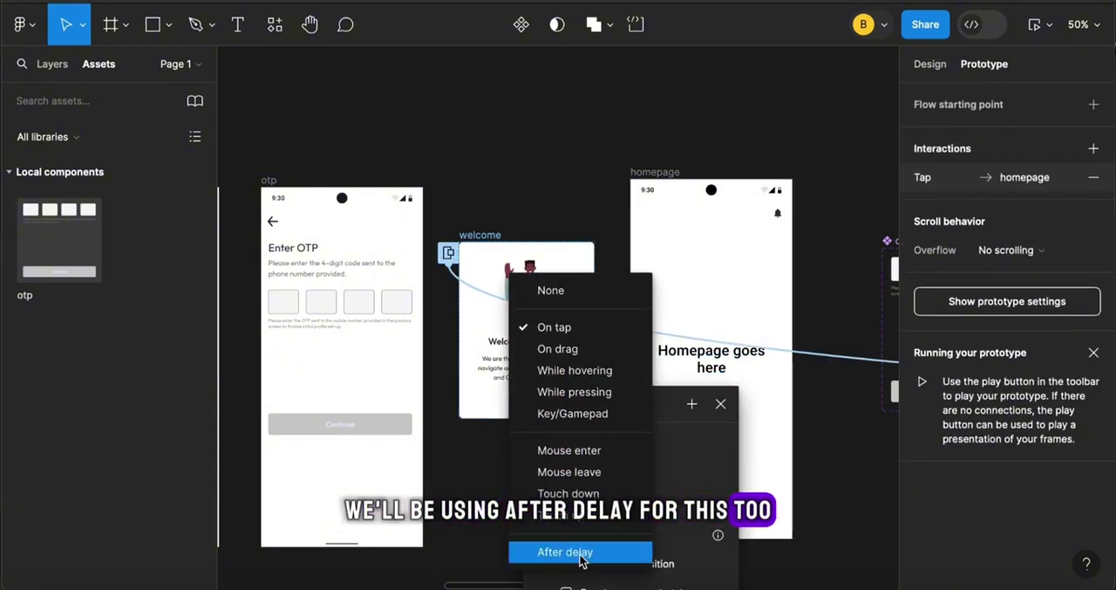
left_click(583, 553)
left_click(557, 433)
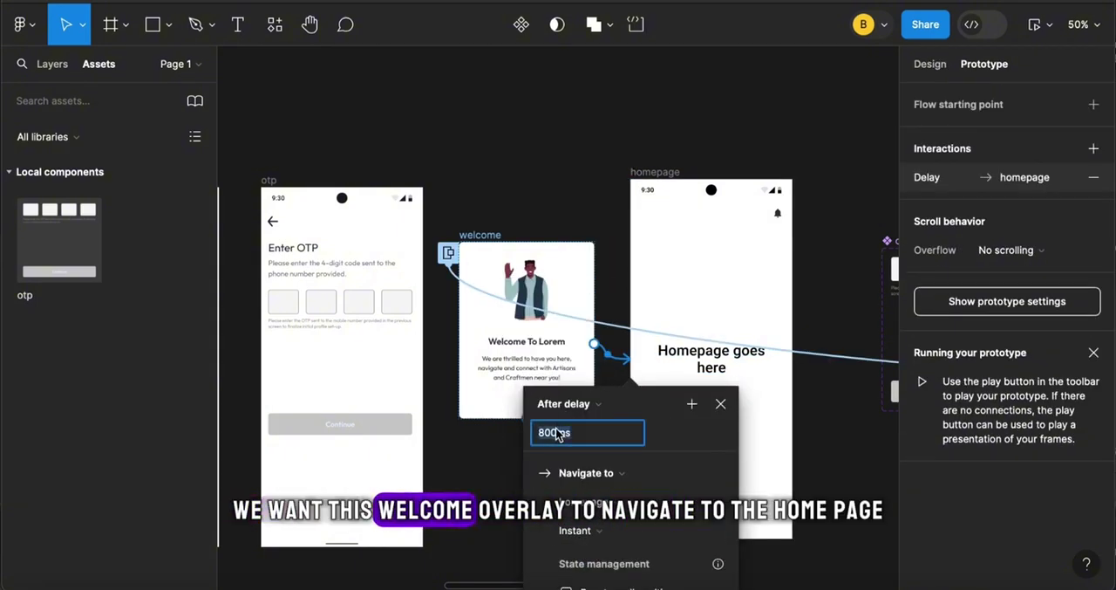
type("2000")
left_click(589, 225)
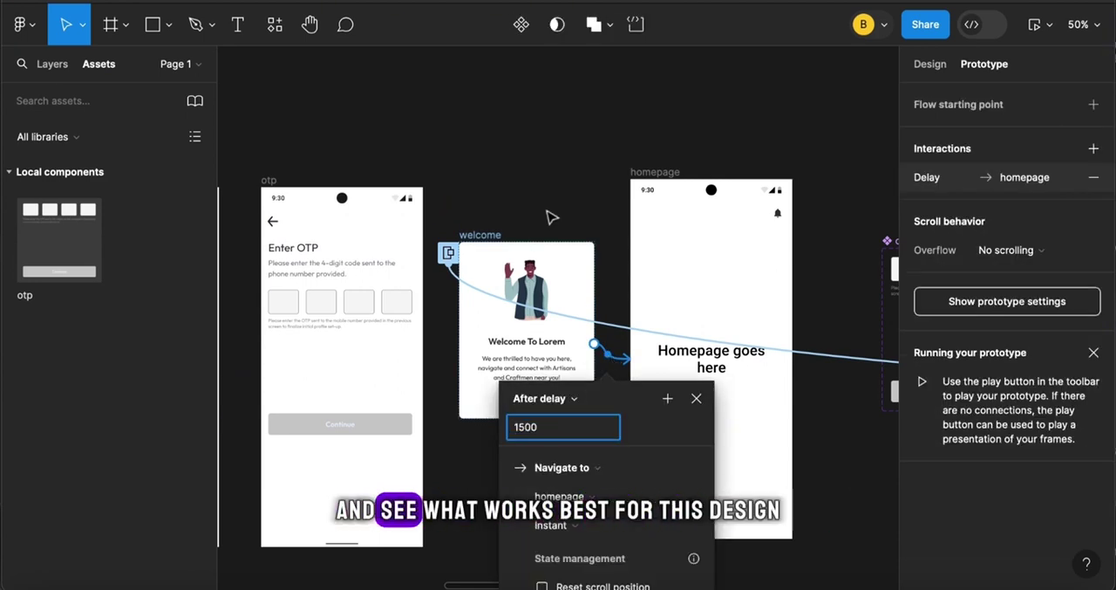
left_click(548, 213)
Set the After delay time of the Splash Screen's connection to onboarding 1 to 1500 ms
scroll(548, 213, "left", 9)
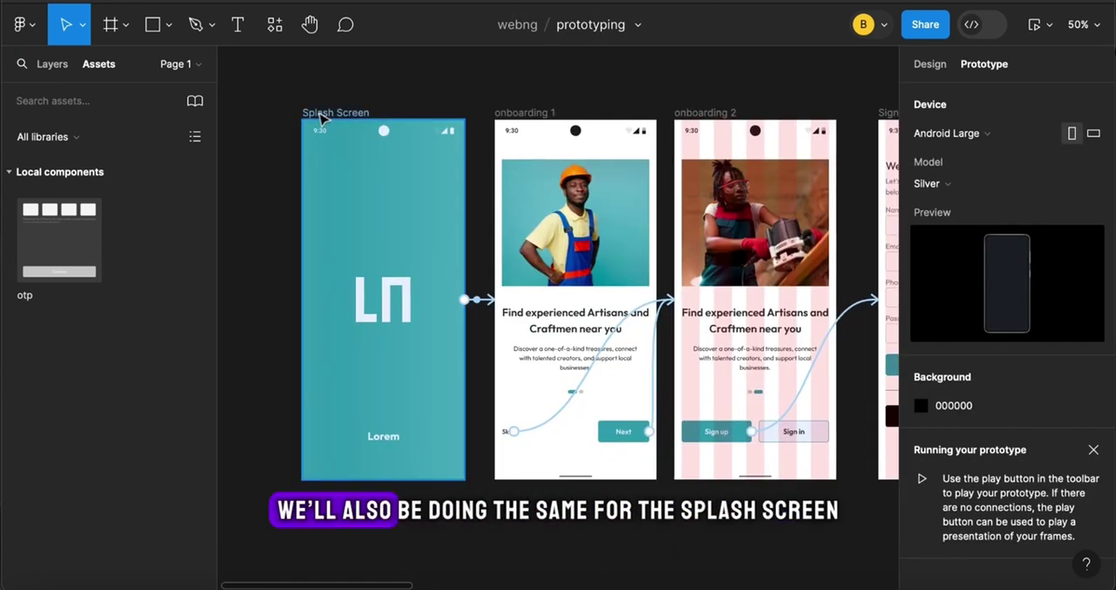
left_click(320, 113)
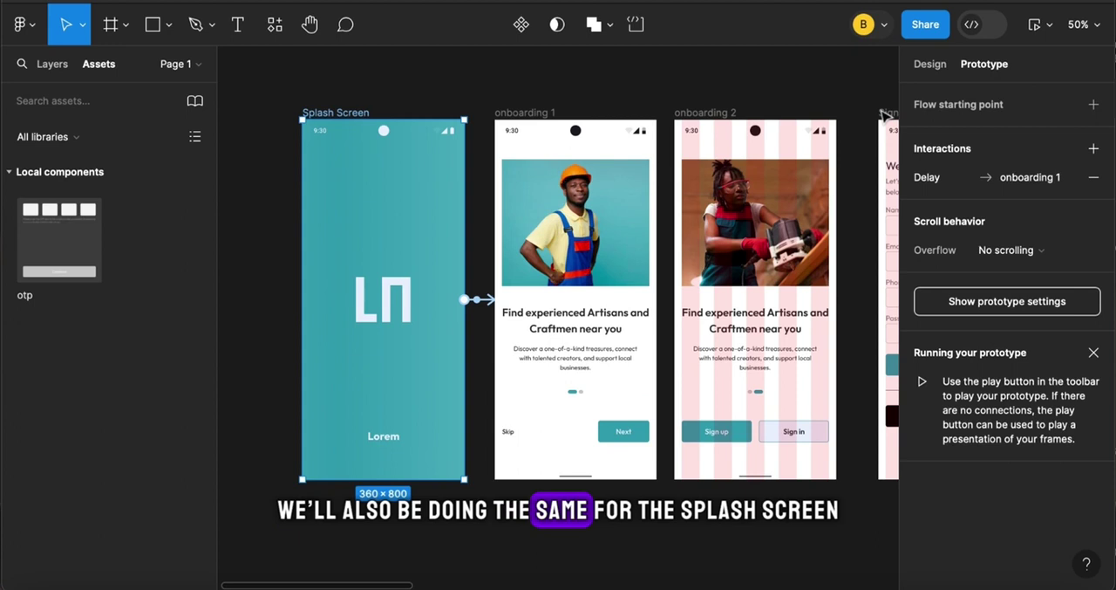
left_click(1035, 33)
left_click(443, 80)
left_click(485, 300)
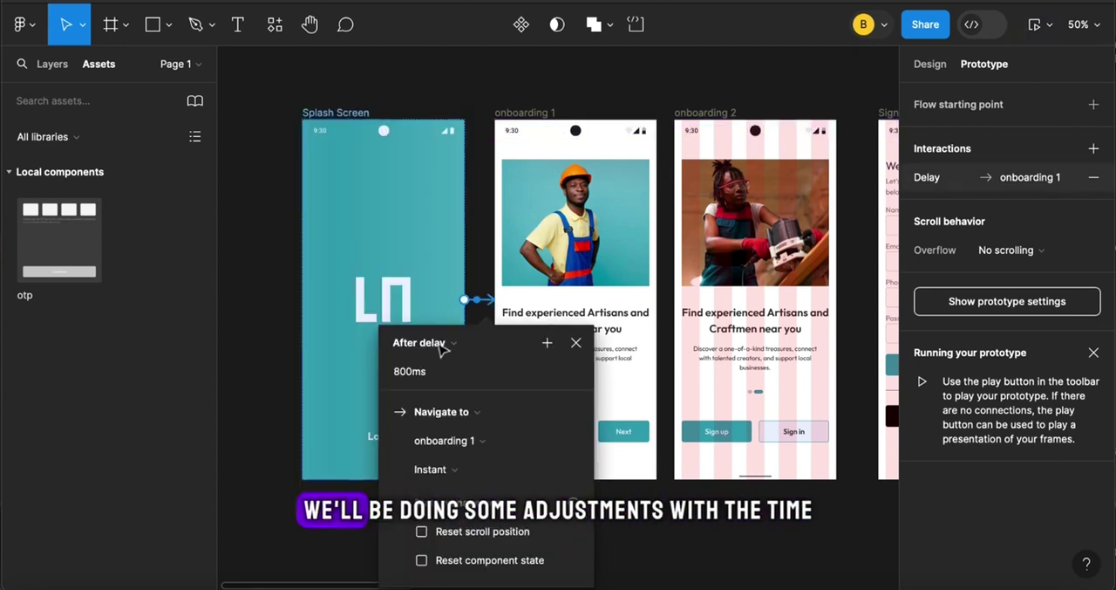
type("1500")
left_click(513, 95)
Preview the Splash Screen and change the animation of its connection to onboarding 1 to Smart animate
left_click(340, 113)
left_click(1035, 31)
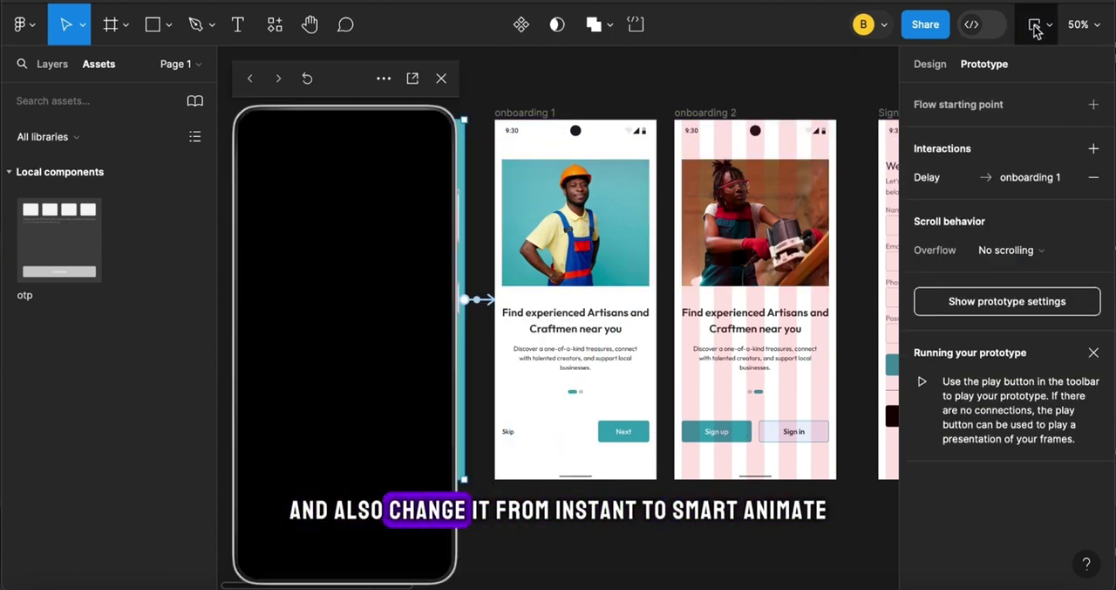
left_click(441, 79)
left_click(480, 300)
left_click(456, 472)
left_click(465, 521)
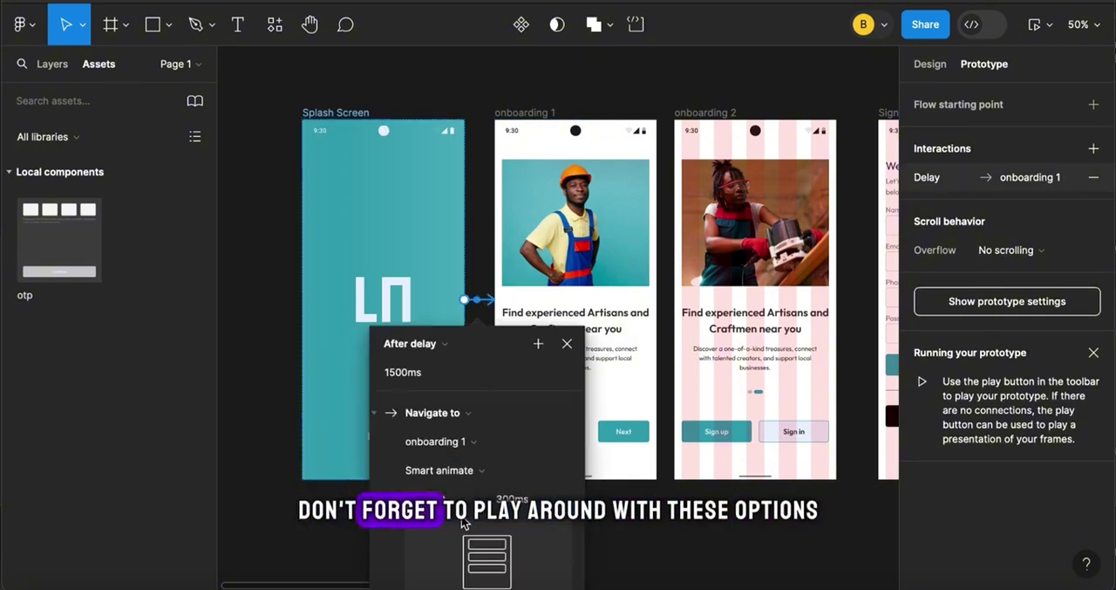
Set the easing of the Splash Screen's Smart animate transition to Gentle and preview it
scroll(465, 522, "down", 2)
left_click(436, 396)
scroll(498, 579, "down", 2)
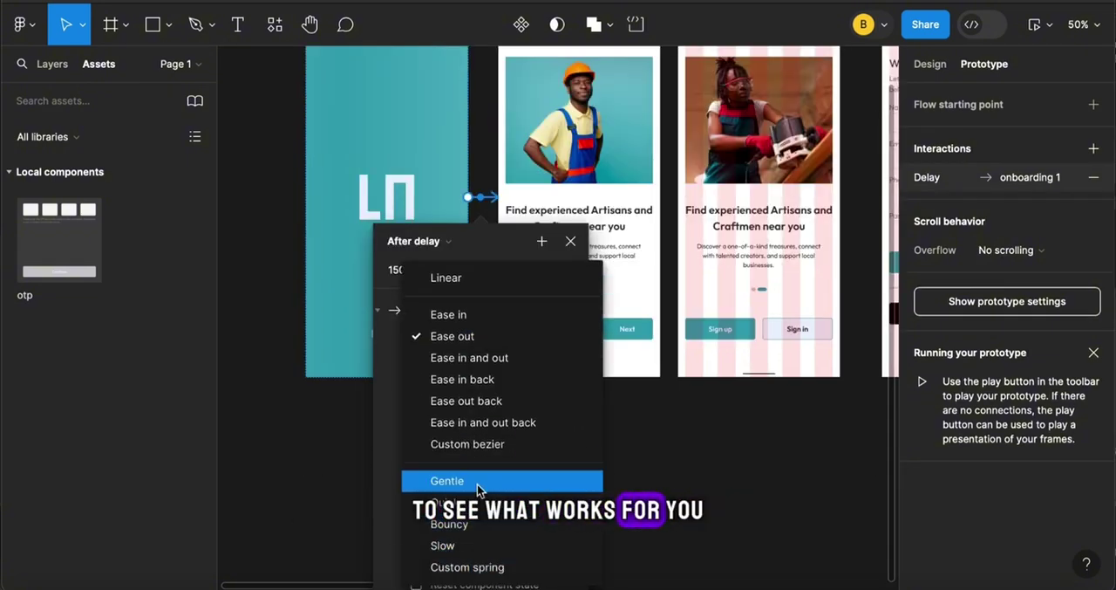
left_click(449, 491)
left_click(1035, 31)
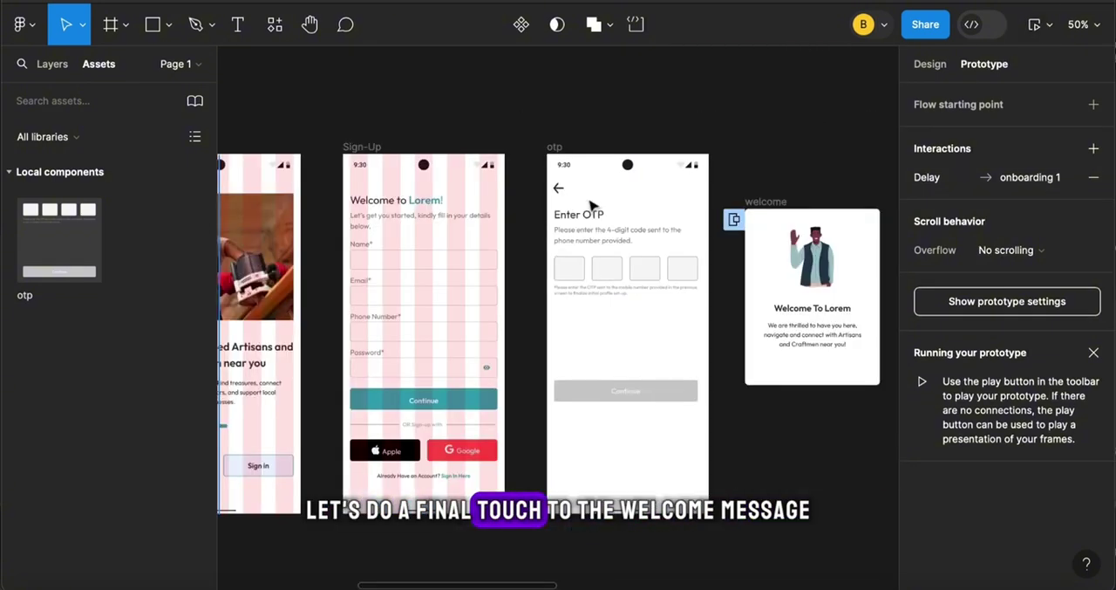
Set the welcome frame's delay before the homepage to 2500 ms and its animation to Smart animate
left_click(632, 217)
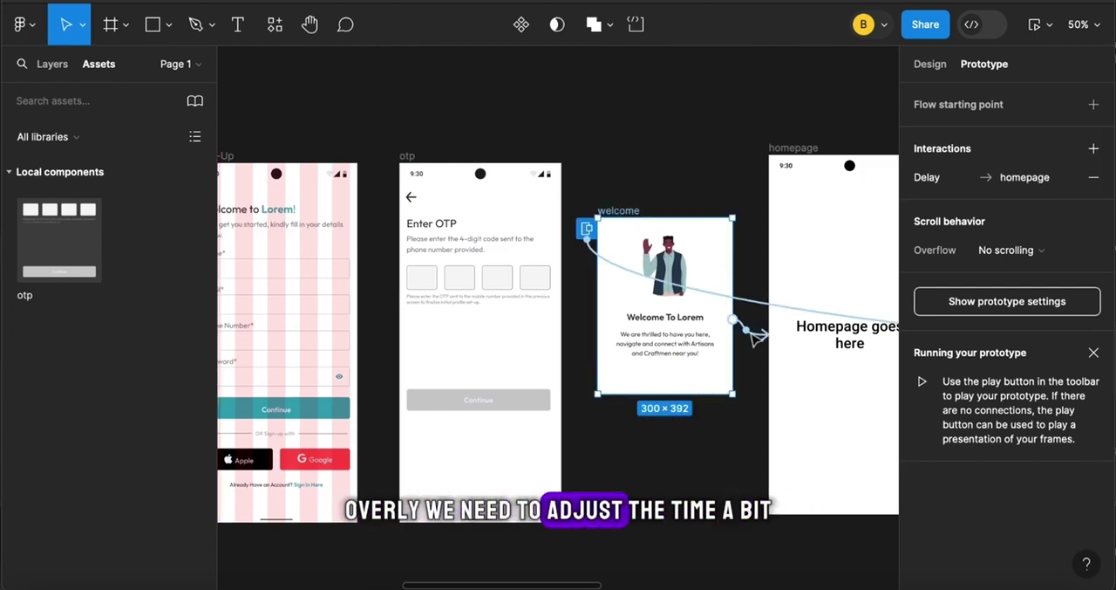
left_click(753, 337)
left_click(672, 406)
type("2500")
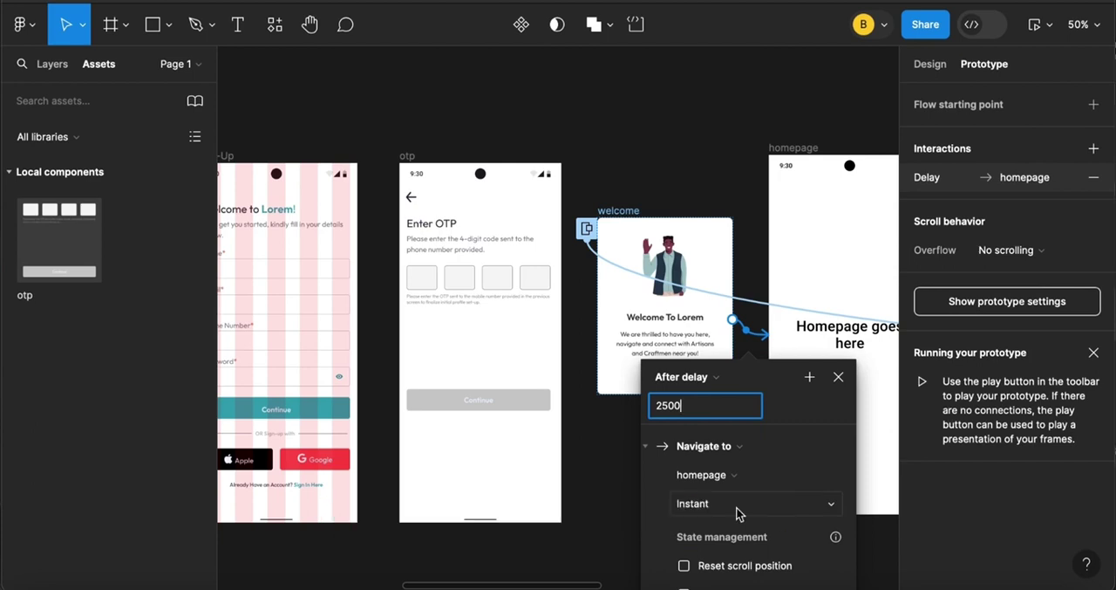
left_click(742, 505)
left_click(738, 544)
key("Escape")
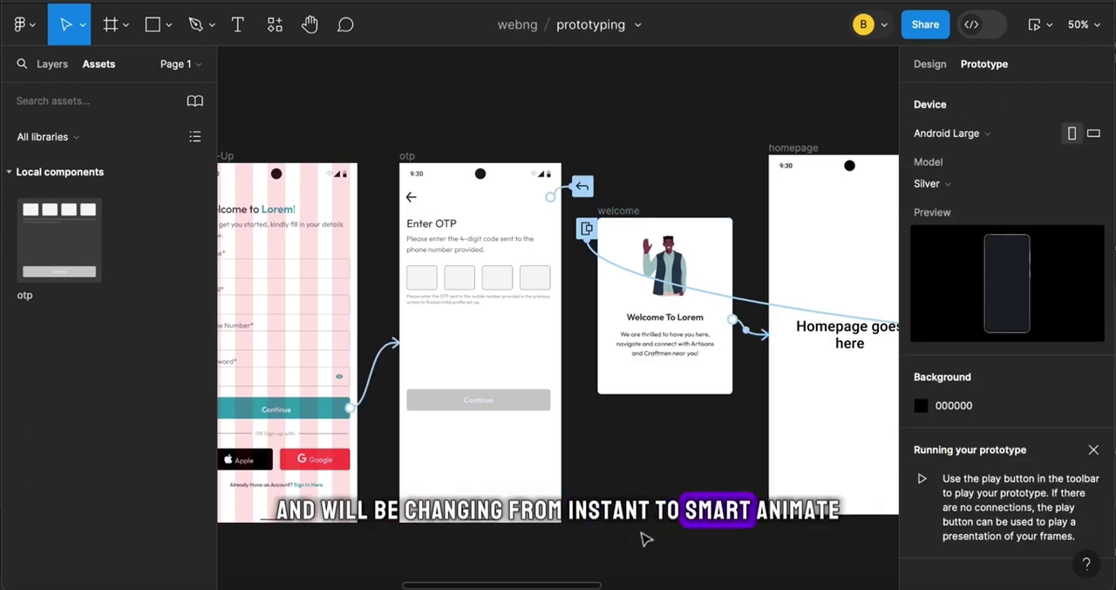
Preview the prototype from the Splash Screen, going through both onboarding screens and the sign-up form to the OTP screen
scroll(643, 536, "left", 15)
scroll(496, 302, "up", 2)
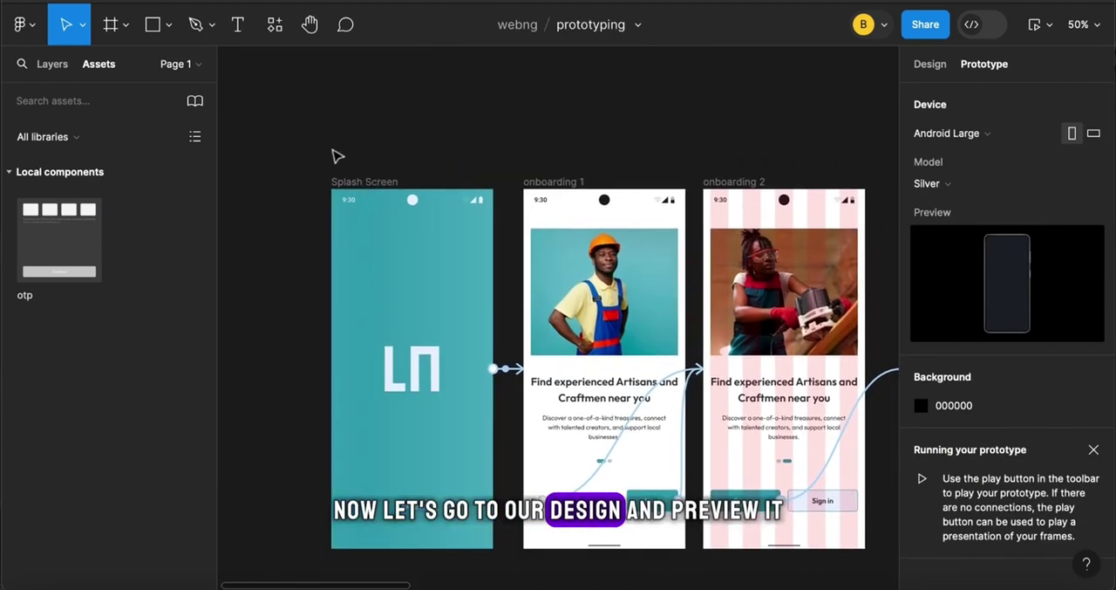
left_click(367, 184)
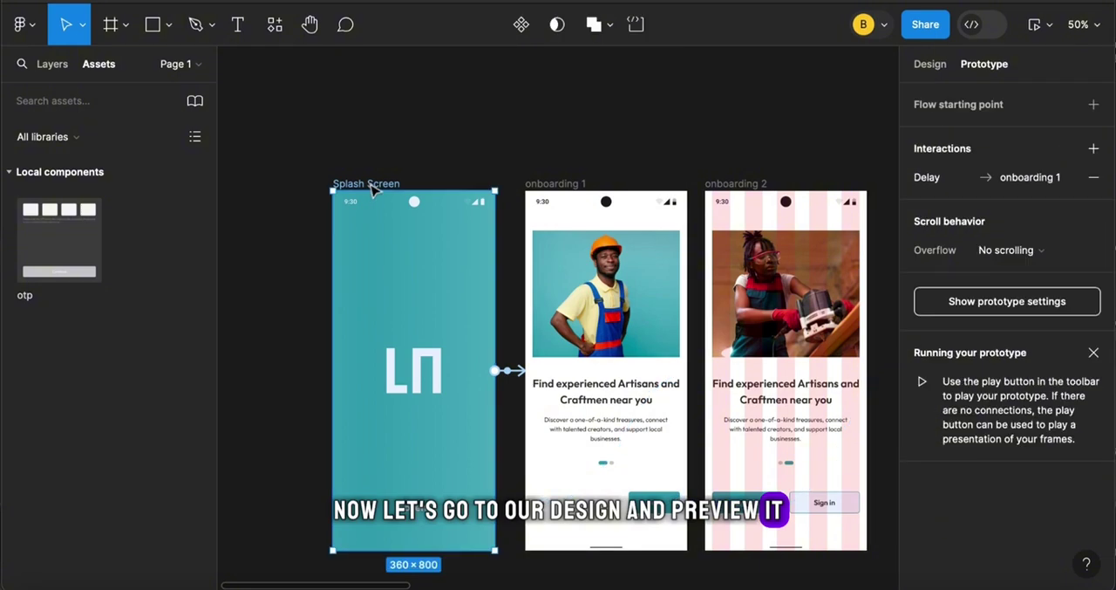
left_click(1037, 23)
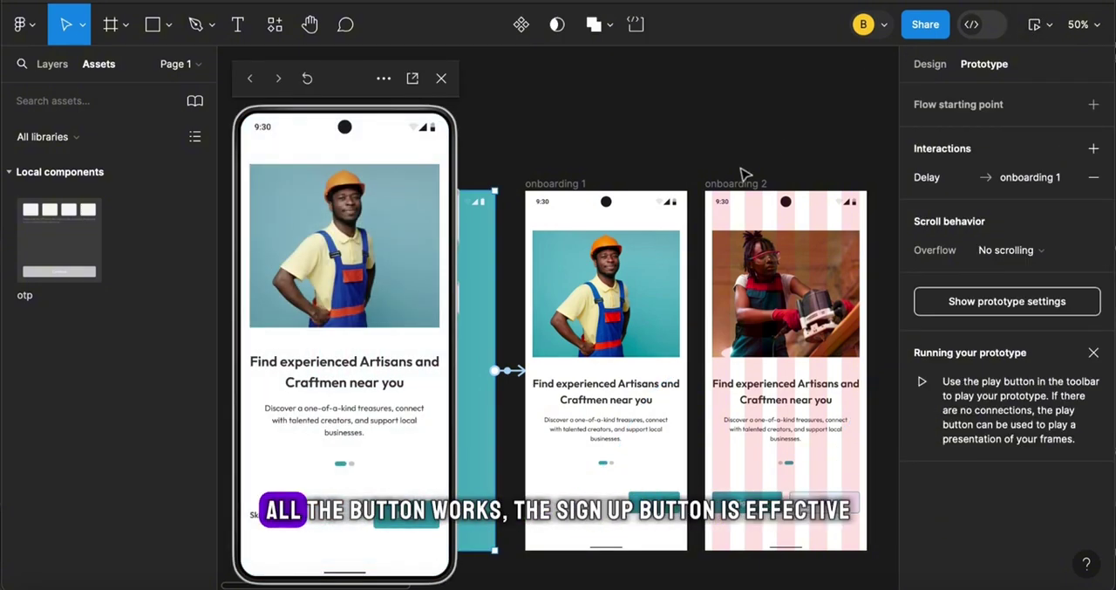
left_click(417, 522)
left_click(306, 527)
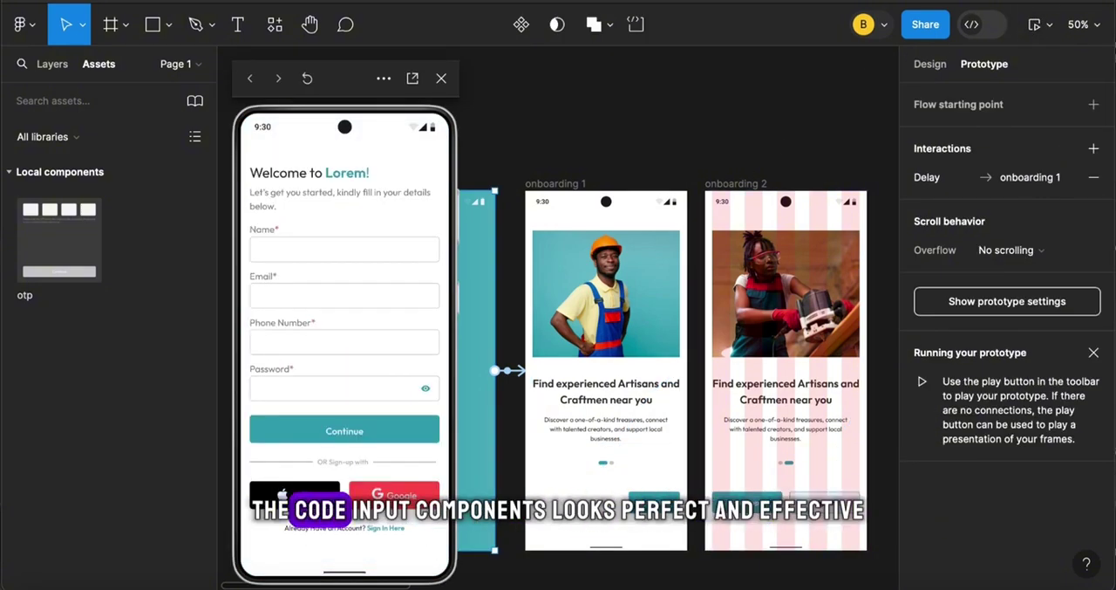
left_click(347, 432)
Test the four OTP code fields and the Continue button in the preview through to the homepage, and close the preview
left_click(280, 275)
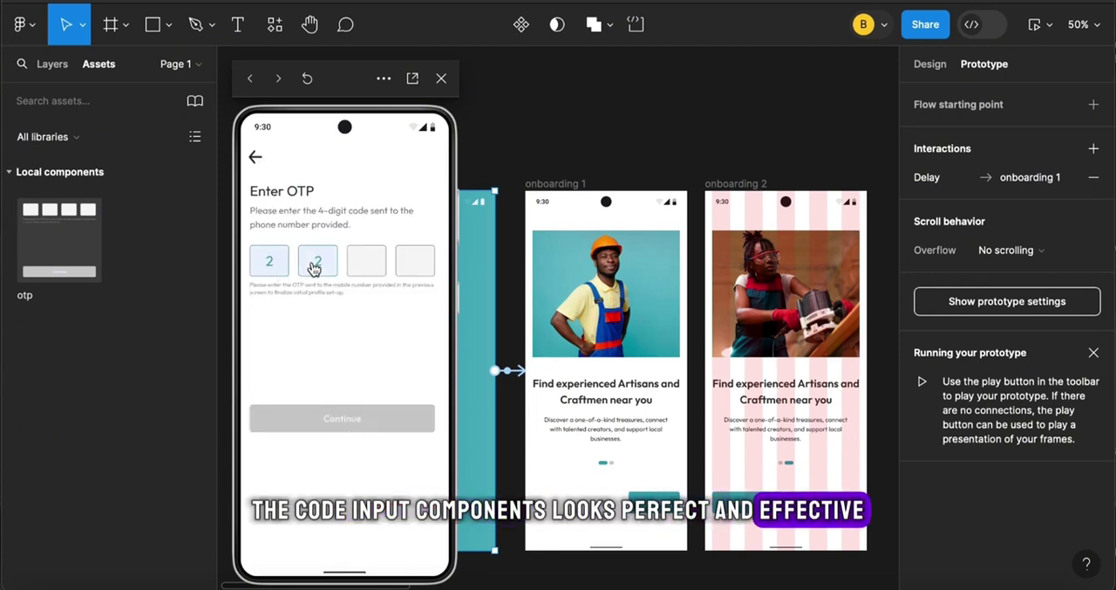
left_click(314, 264)
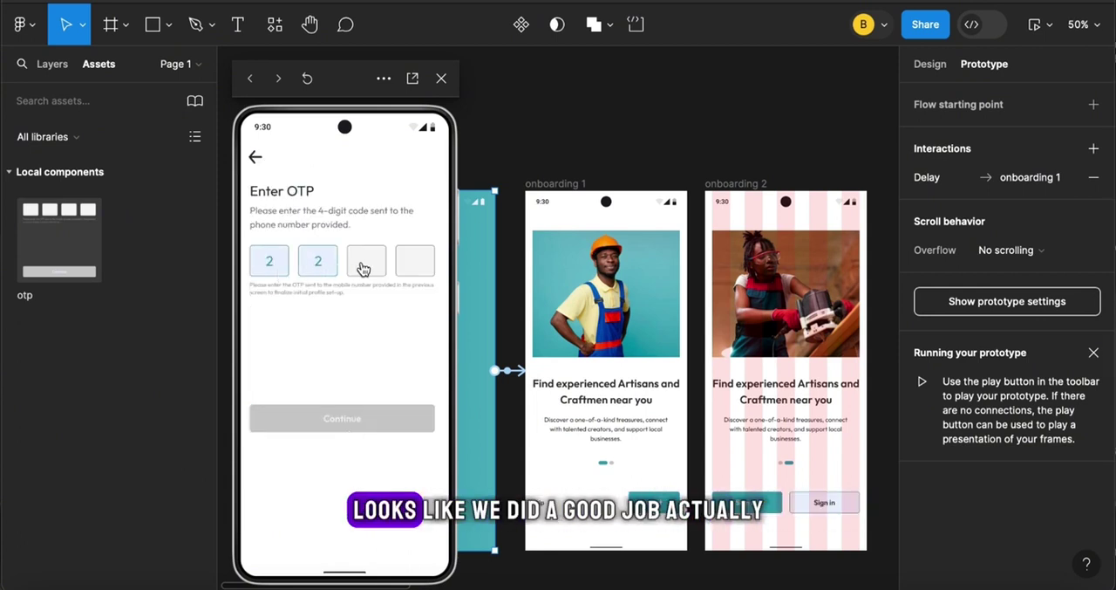
left_click(412, 265)
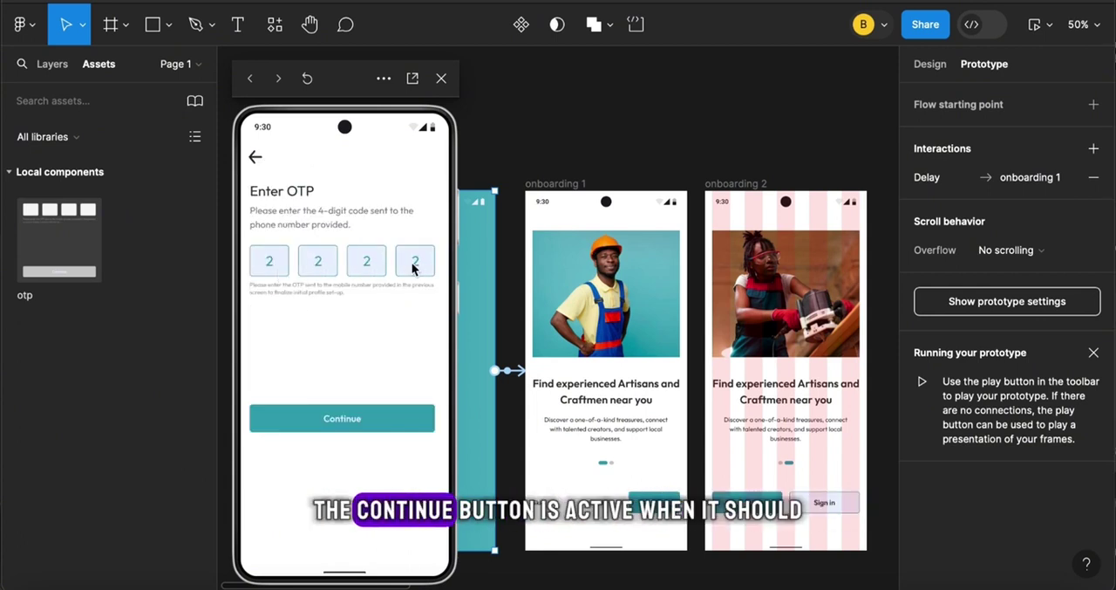
left_click(356, 420)
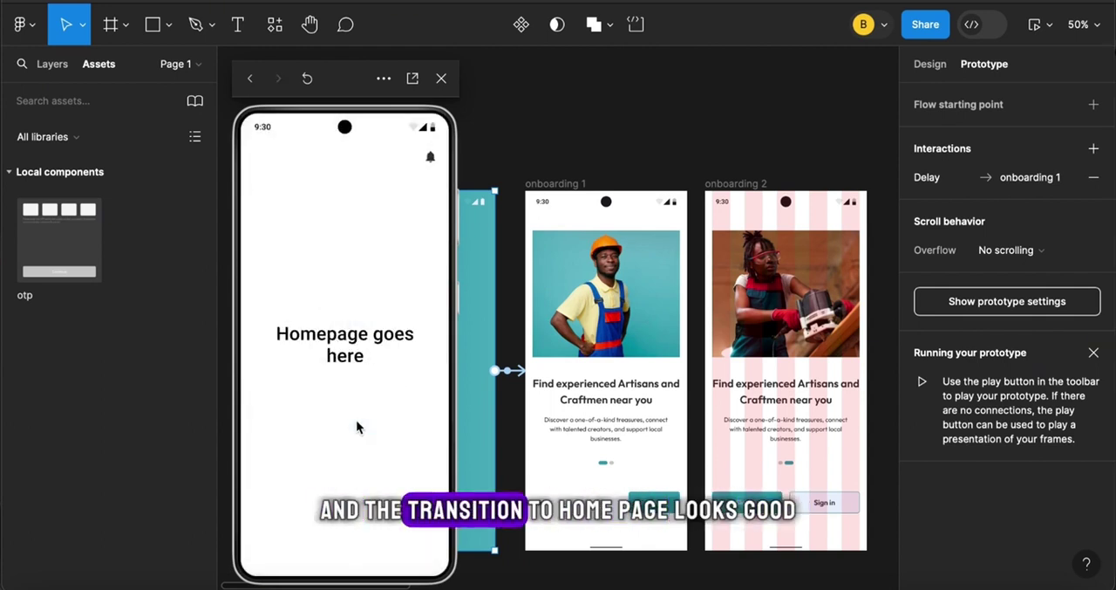
left_click(442, 78)
scroll(532, 225, "right", 3)
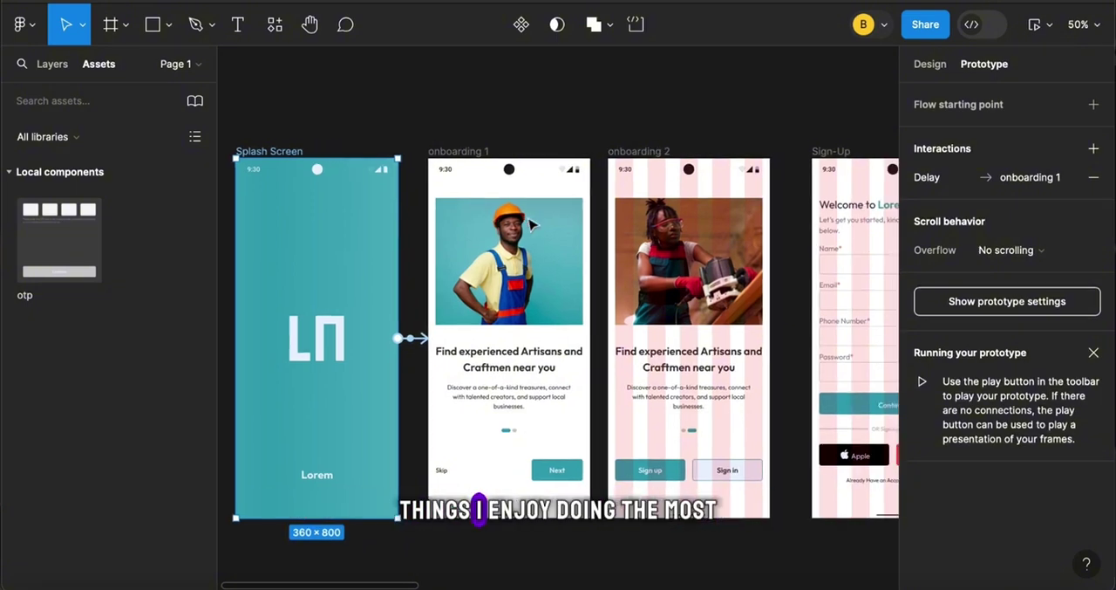